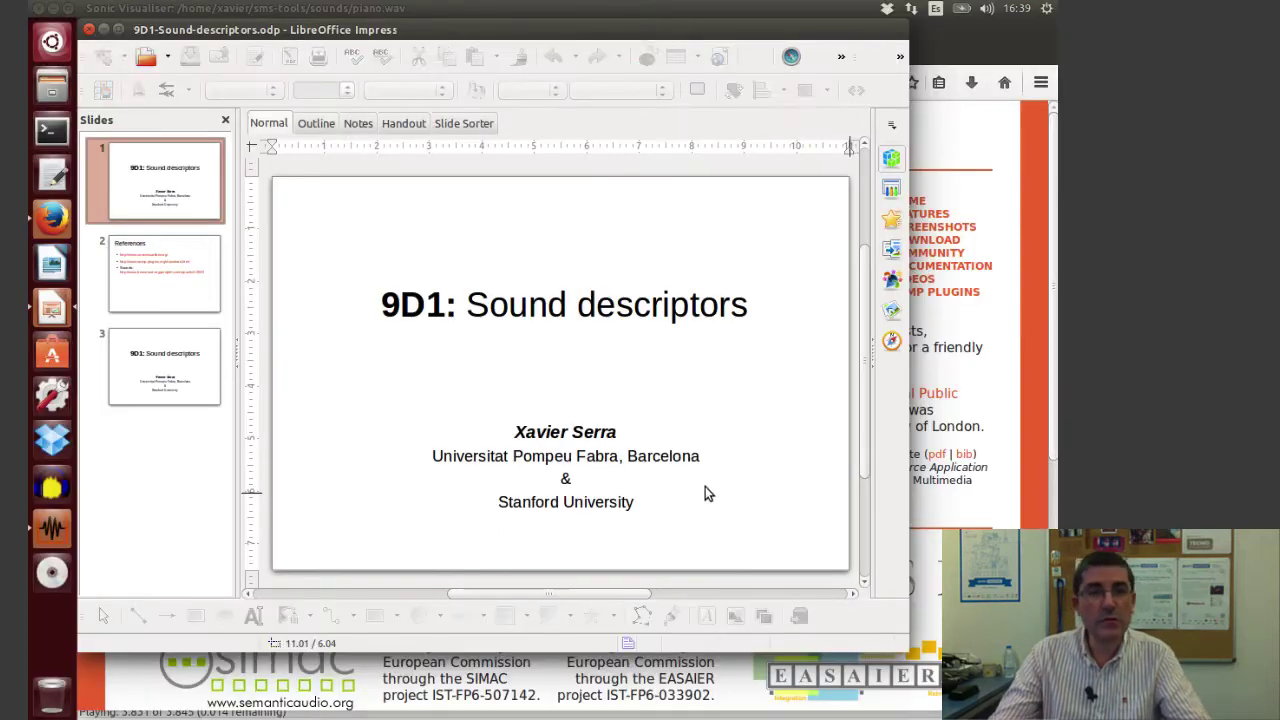
# - Play the piano.wav recording through in Sonic Visualiser, then rewind it to the start
pyautogui.click(54, 535)
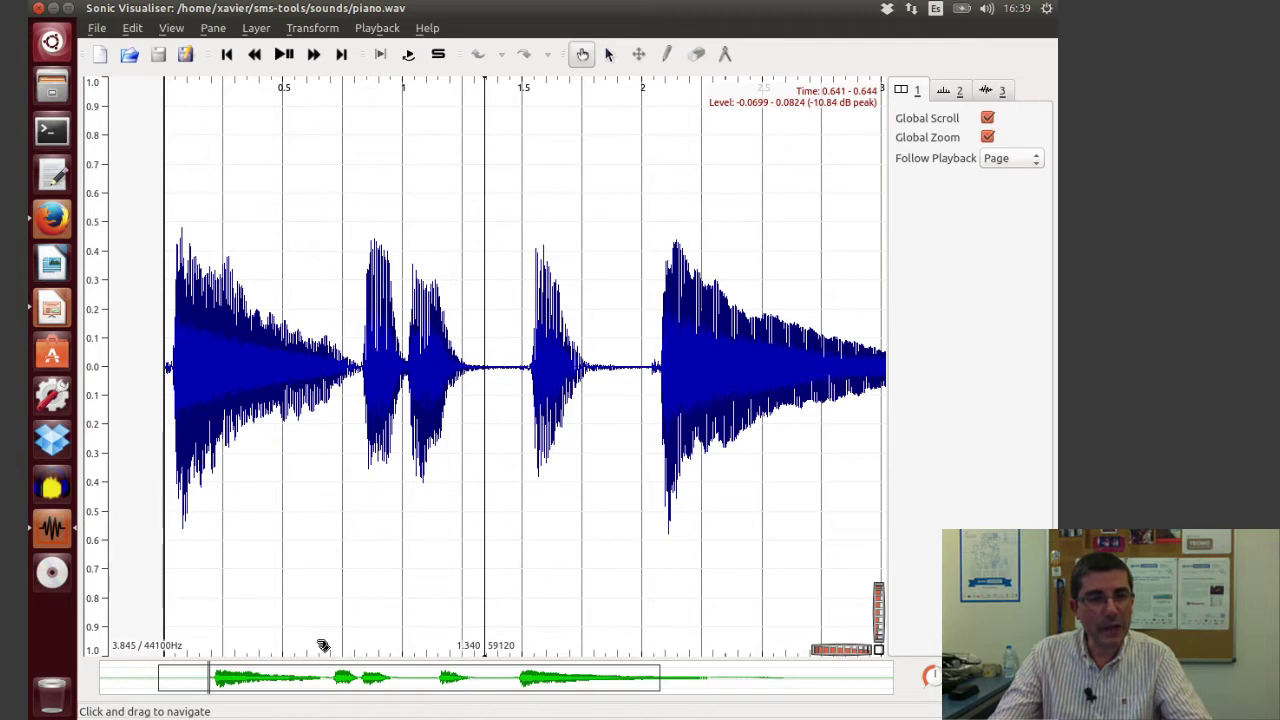
pyautogui.press('space')
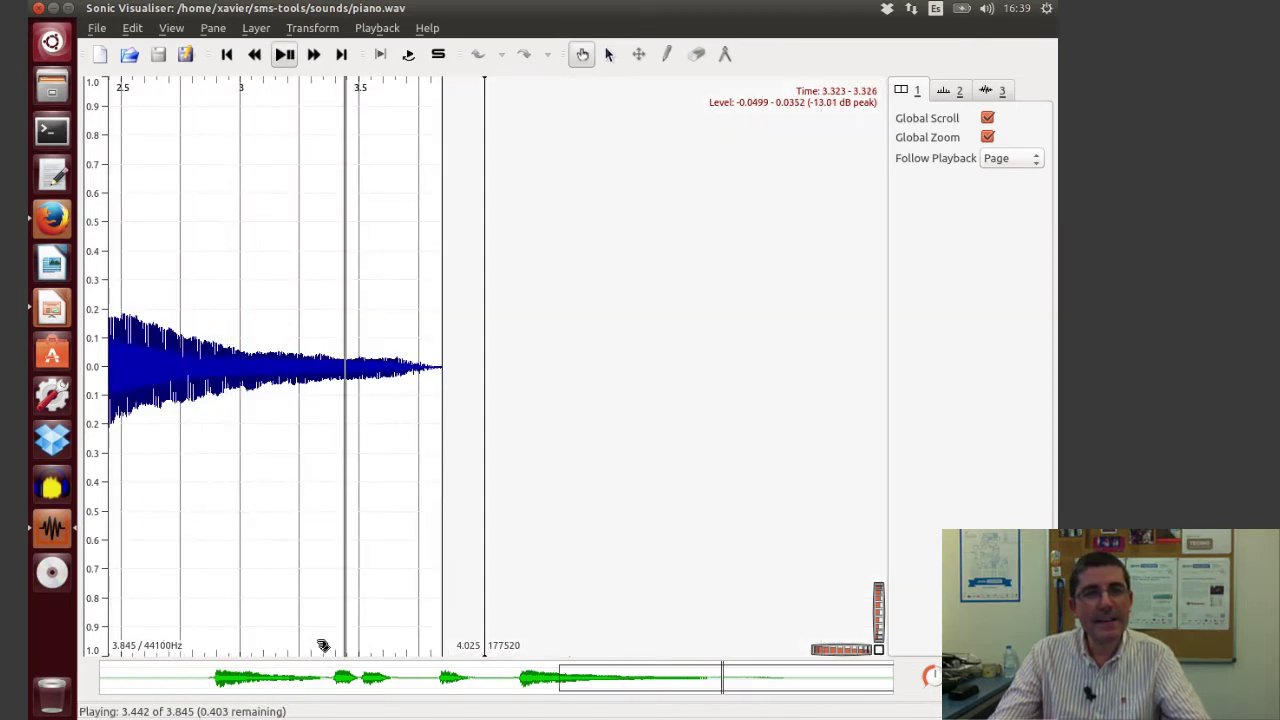
pyautogui.click(226, 55)
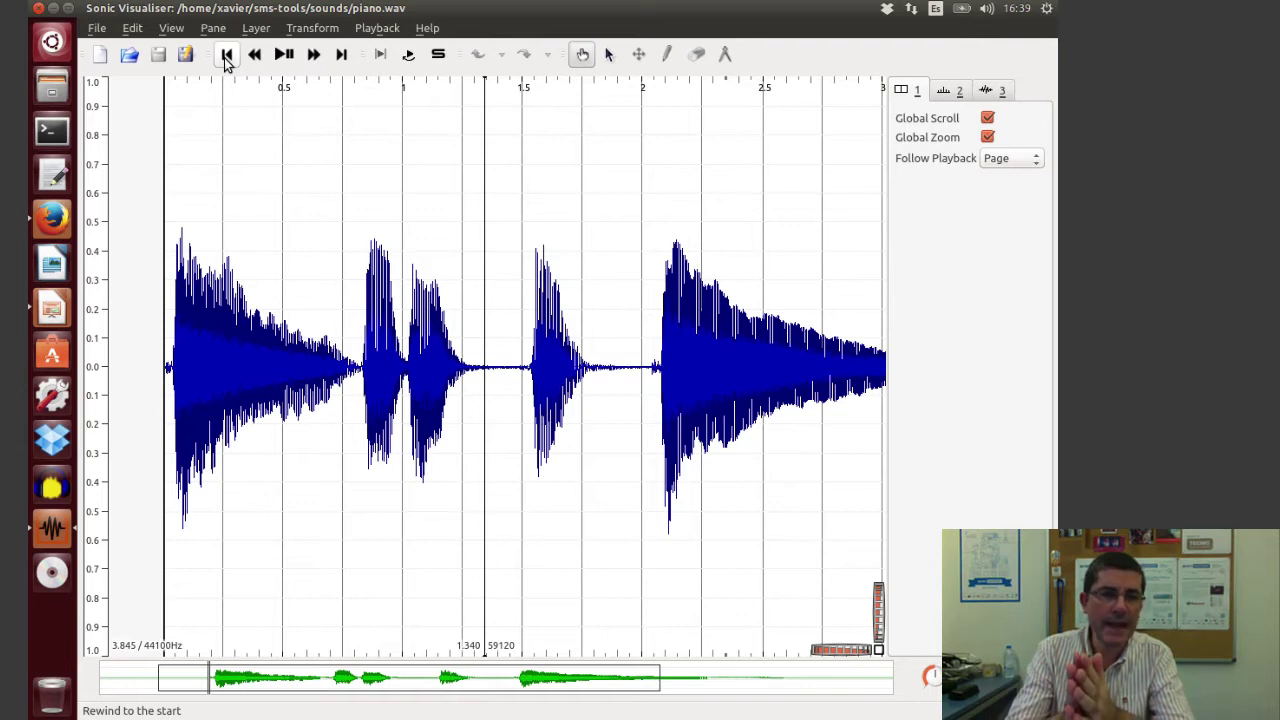
# - Go from sonicvisualiser.org to the Vamp Plugins download page and scroll through the plugin list
pyautogui.click(50, 222)
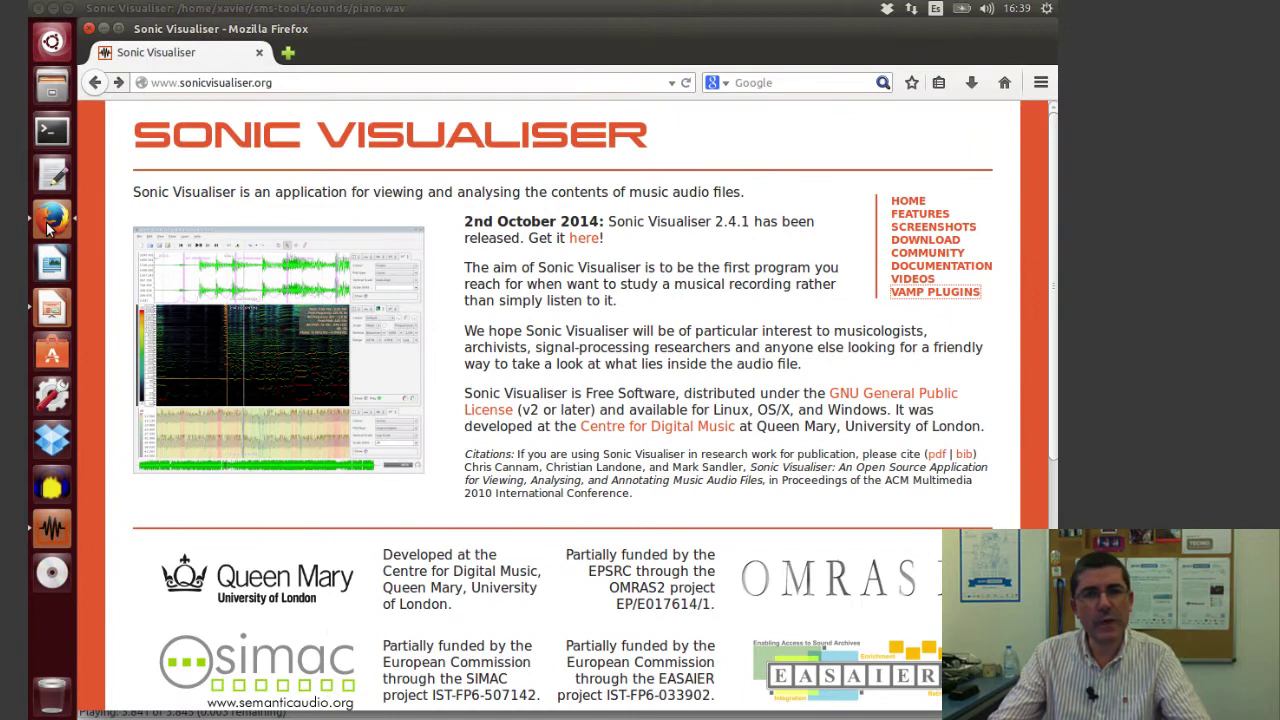
pyautogui.click(917, 299)
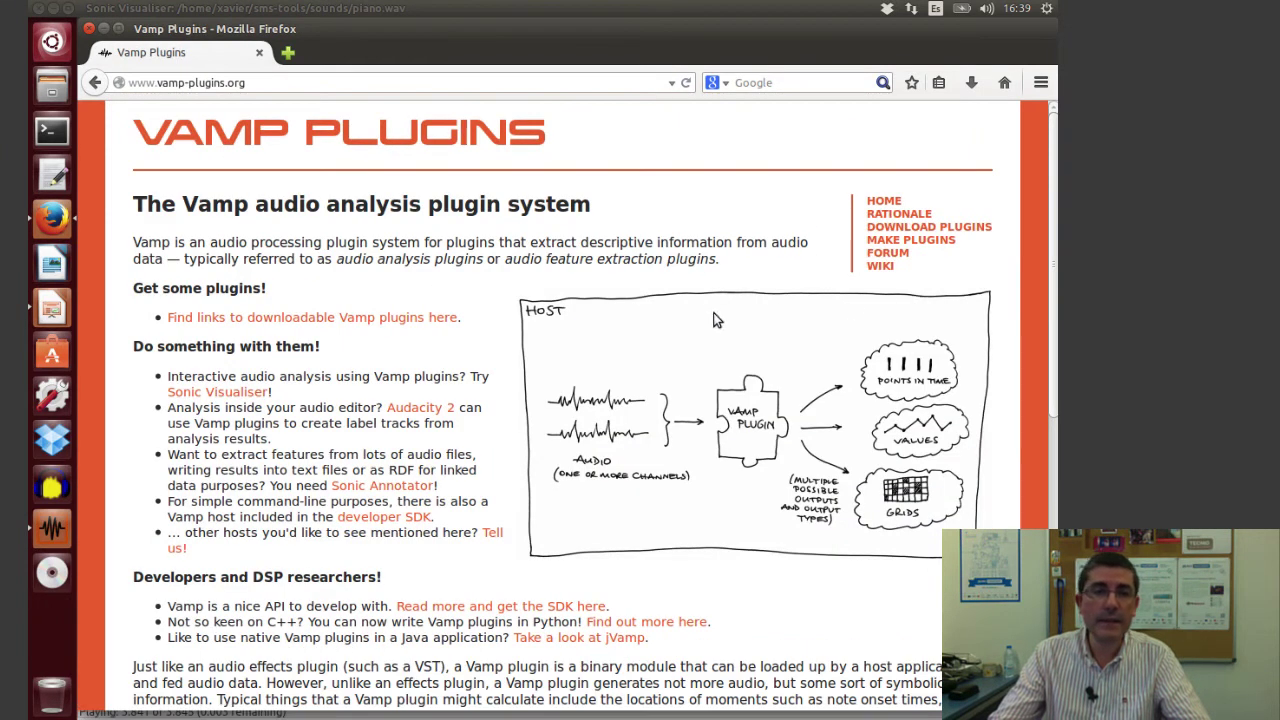
pyautogui.click(374, 320)
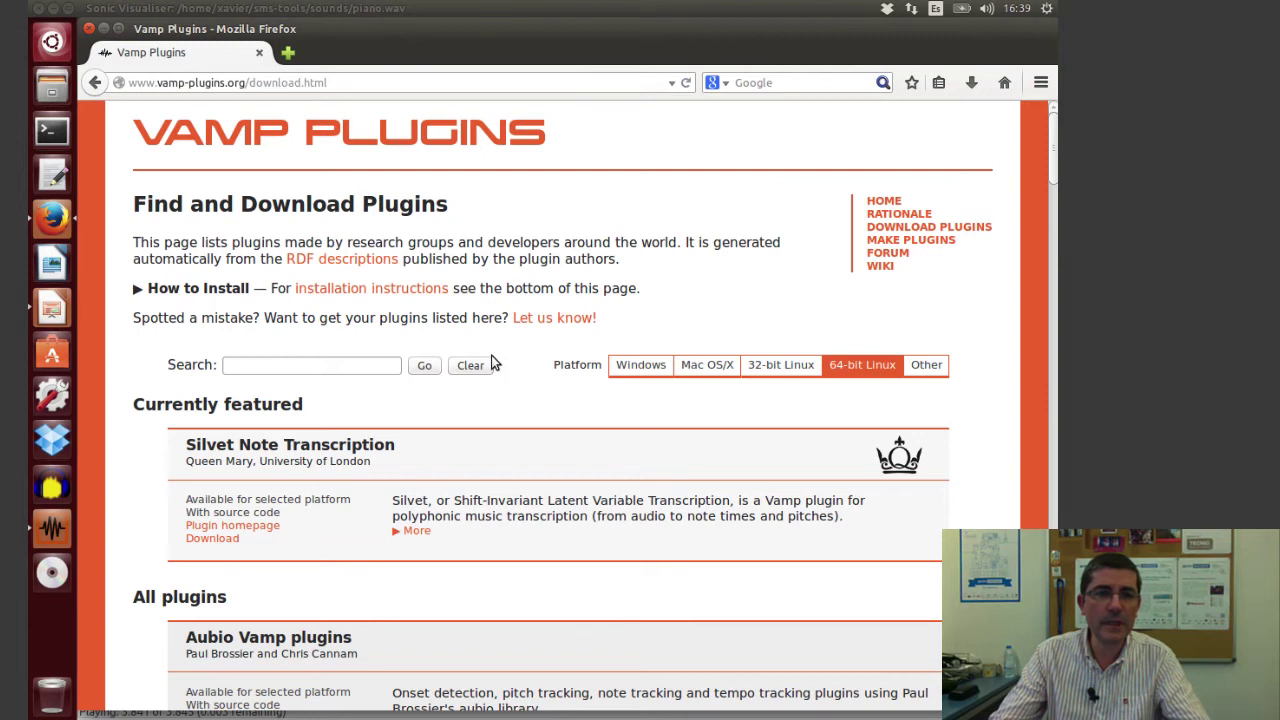
pyautogui.scroll(-10, 491, 362)
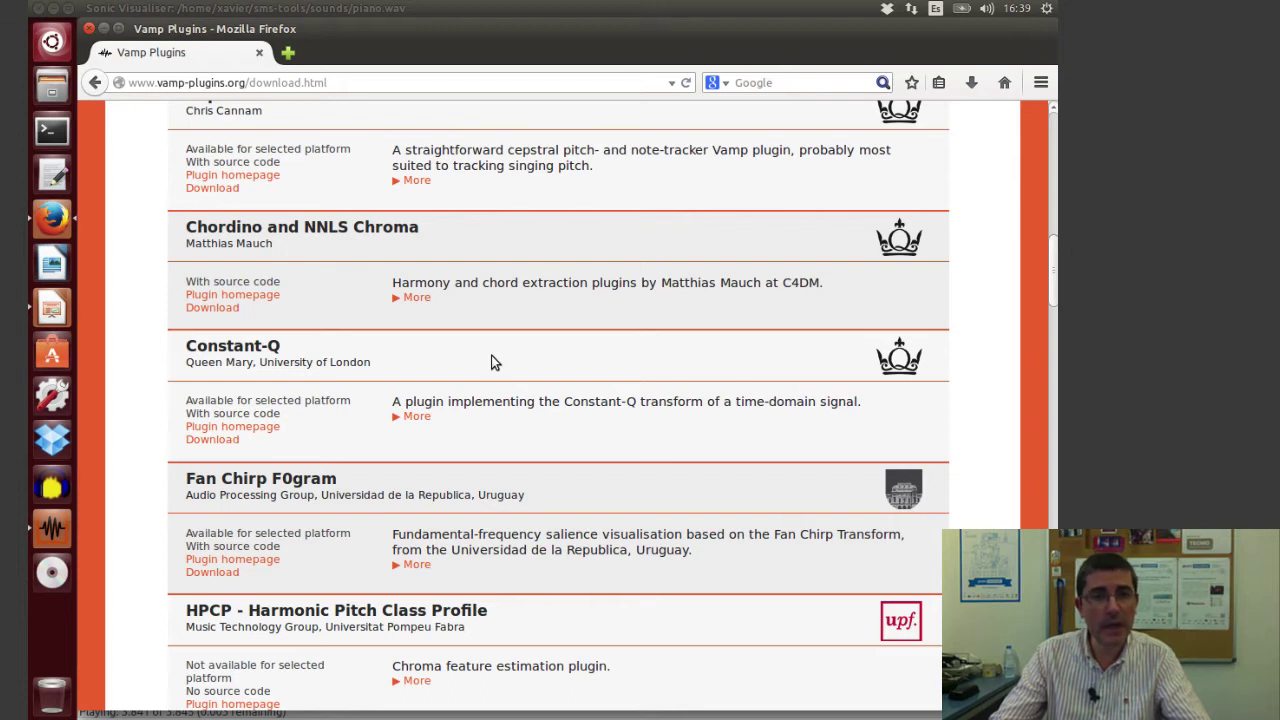
pyautogui.scroll(-5, 491, 362)
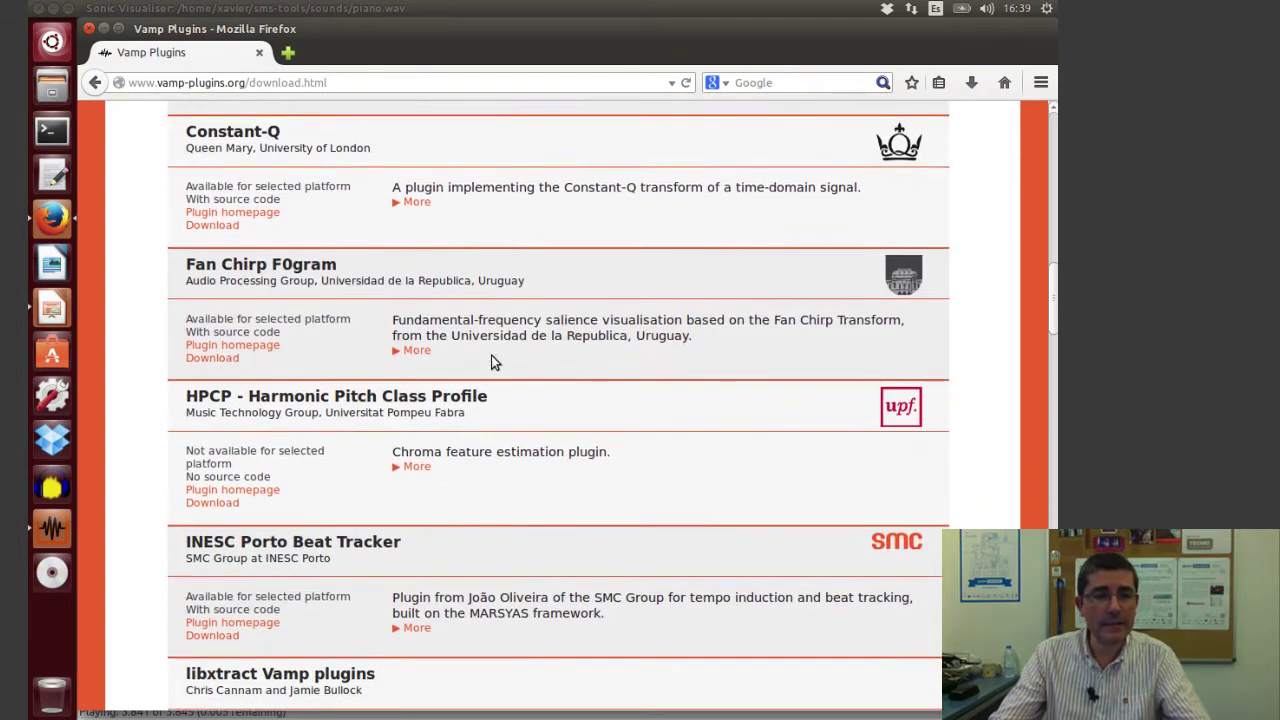
pyautogui.scroll(-1, 491, 362)
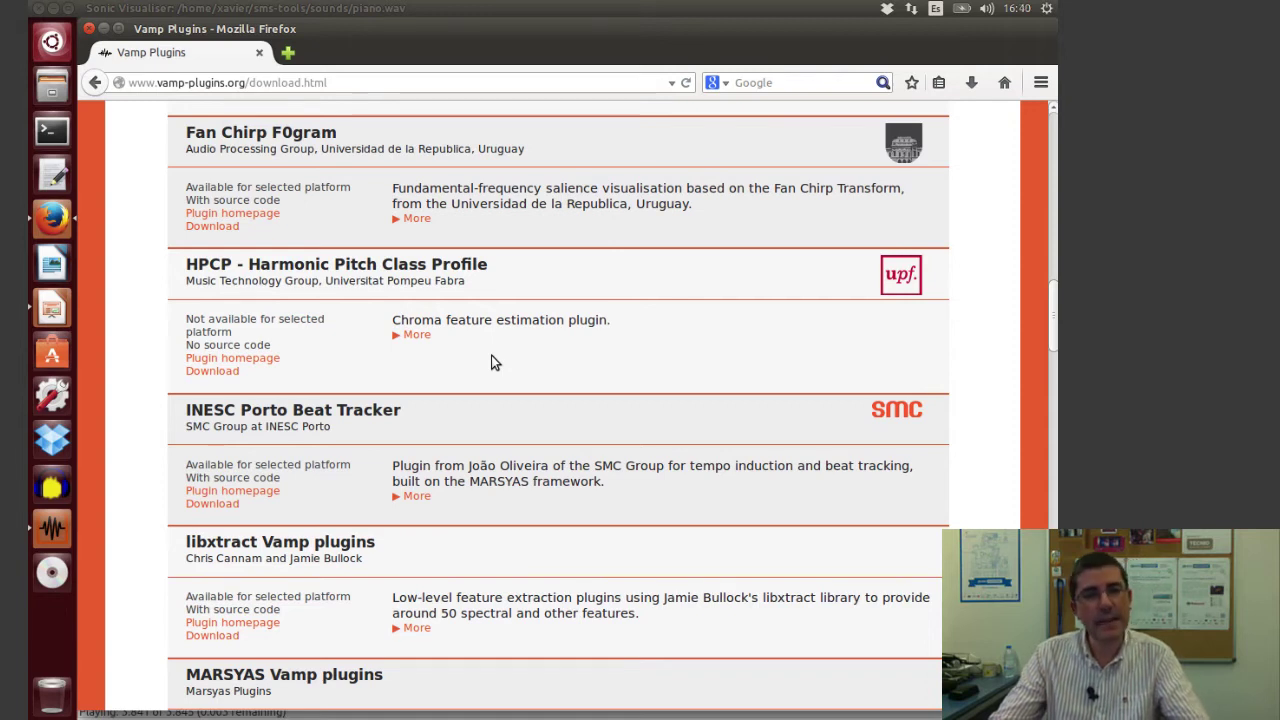
pyautogui.scroll(20, 491, 362)
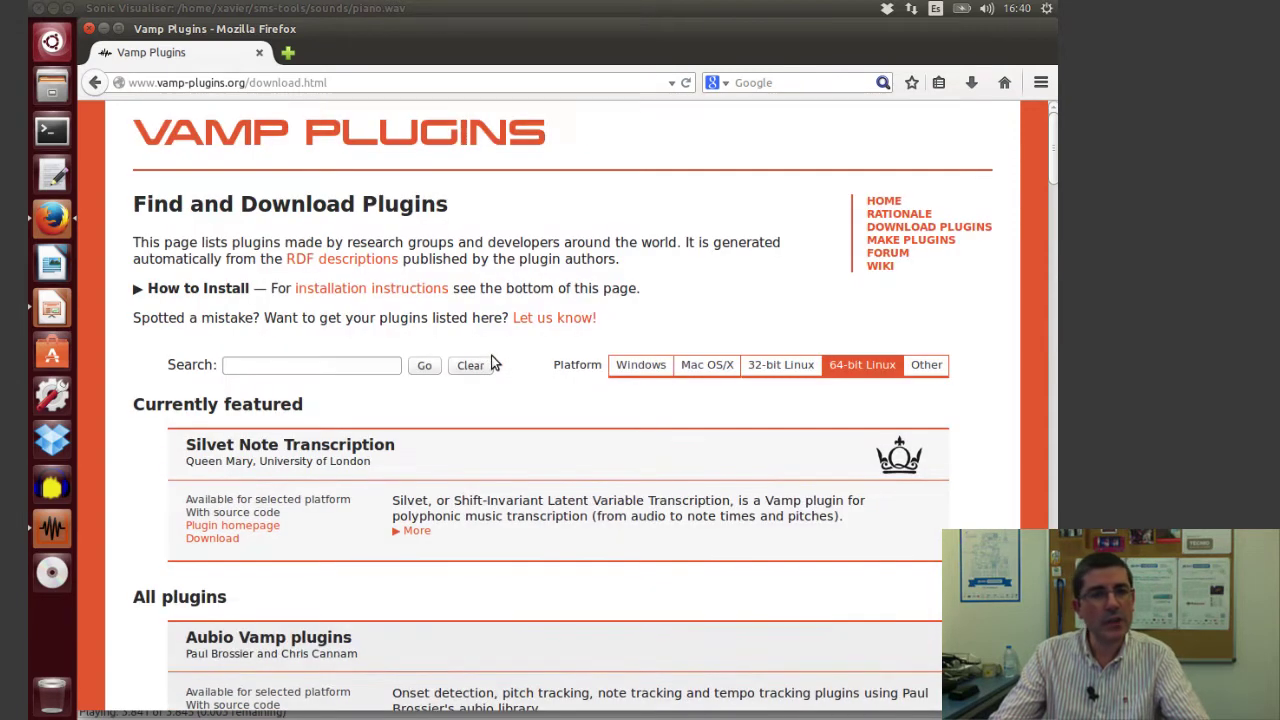
# - Replay piano.wav, then add a new empty pane below its waveform
pyautogui.click(53, 530)
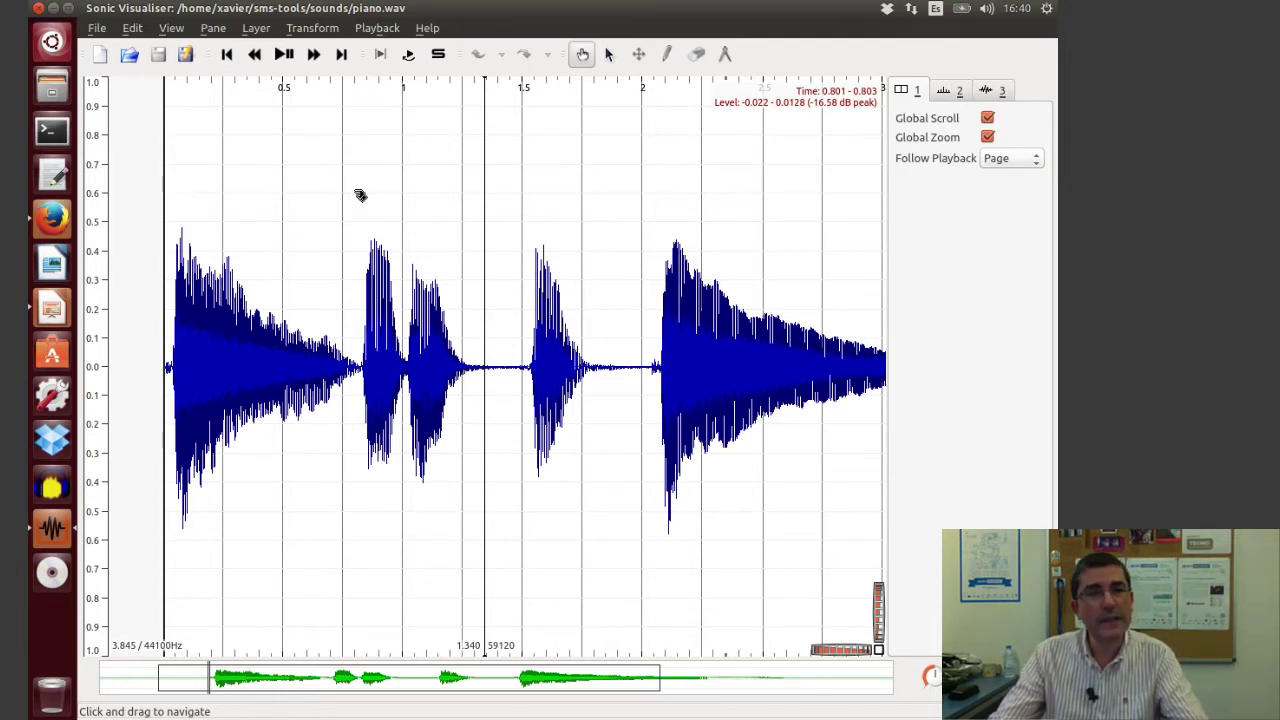
pyautogui.click(323, 58)
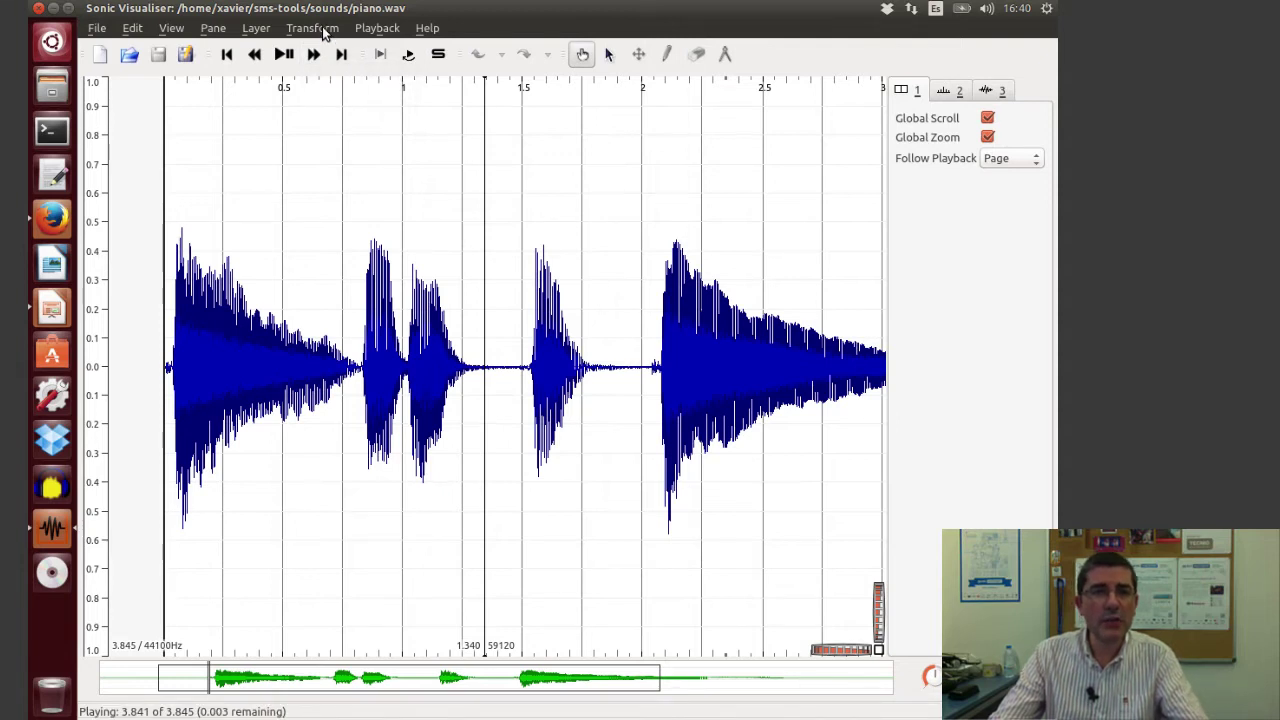
pyautogui.click(213, 30)
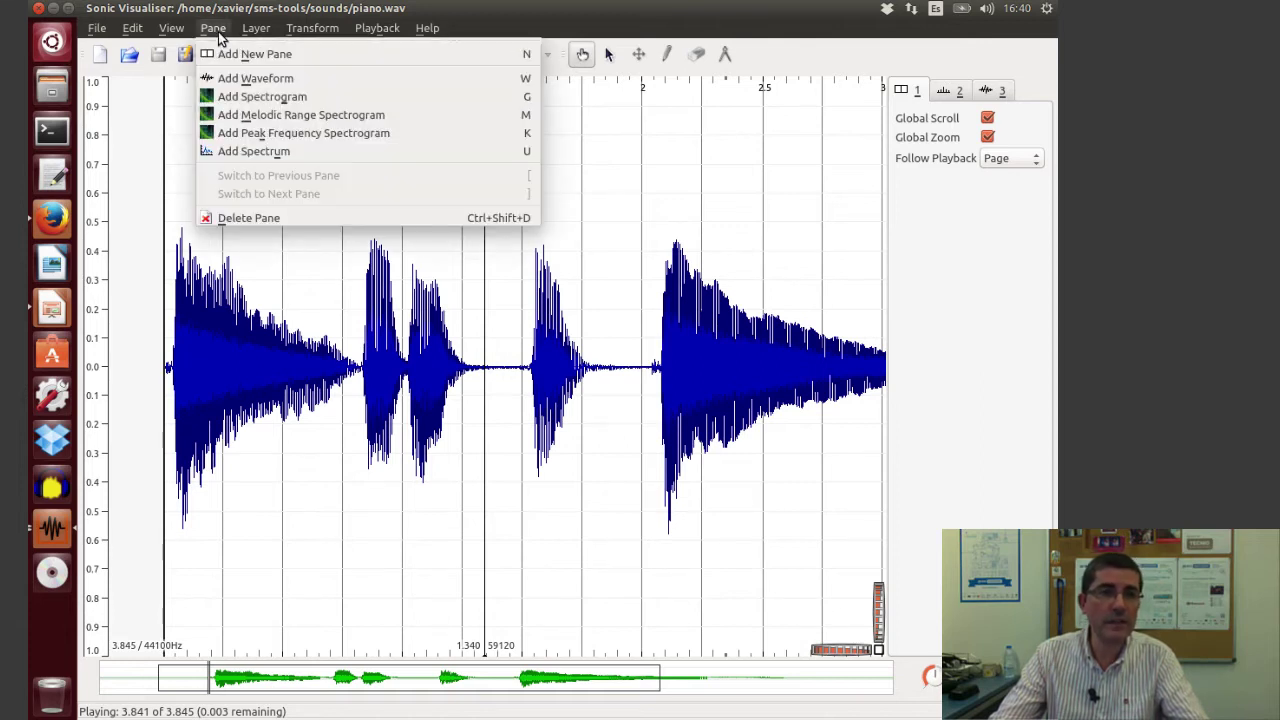
pyautogui.click(222, 56)
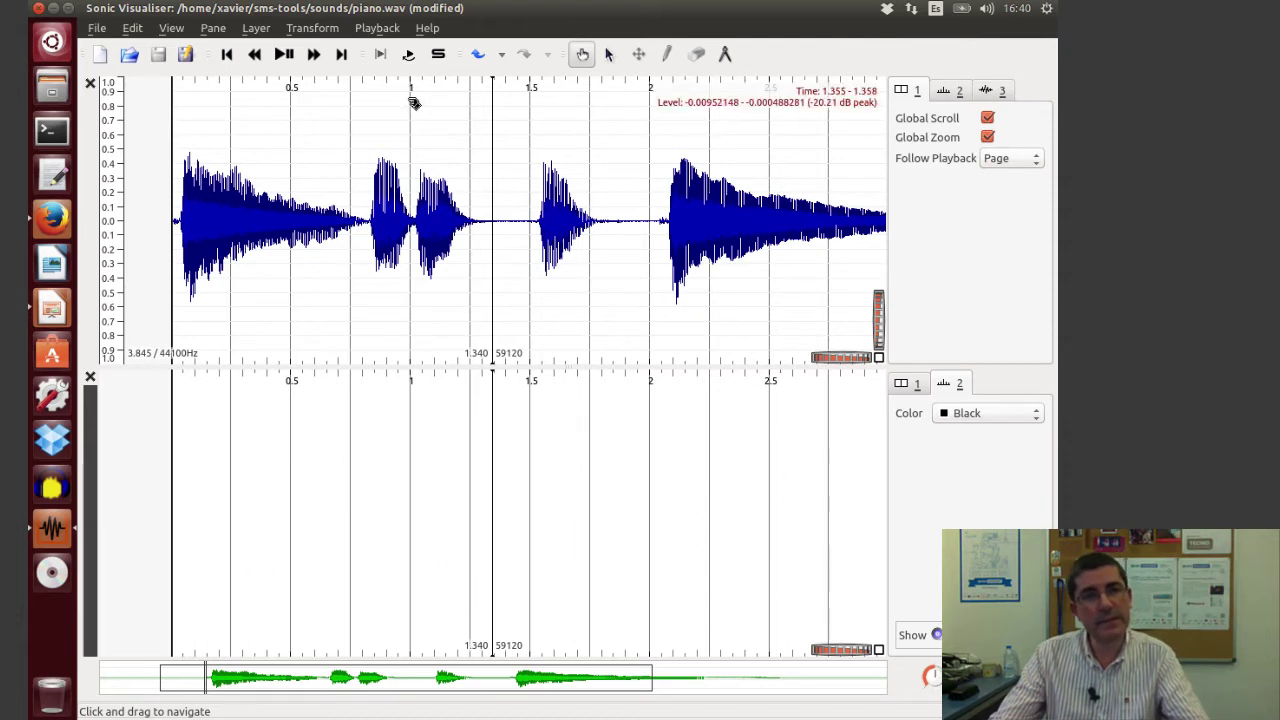
# - Browse Transform > Analysis by Category to the Time > Onsets analyses, including Note Onset Detector: Onset Detection Function
pyautogui.click(326, 30)
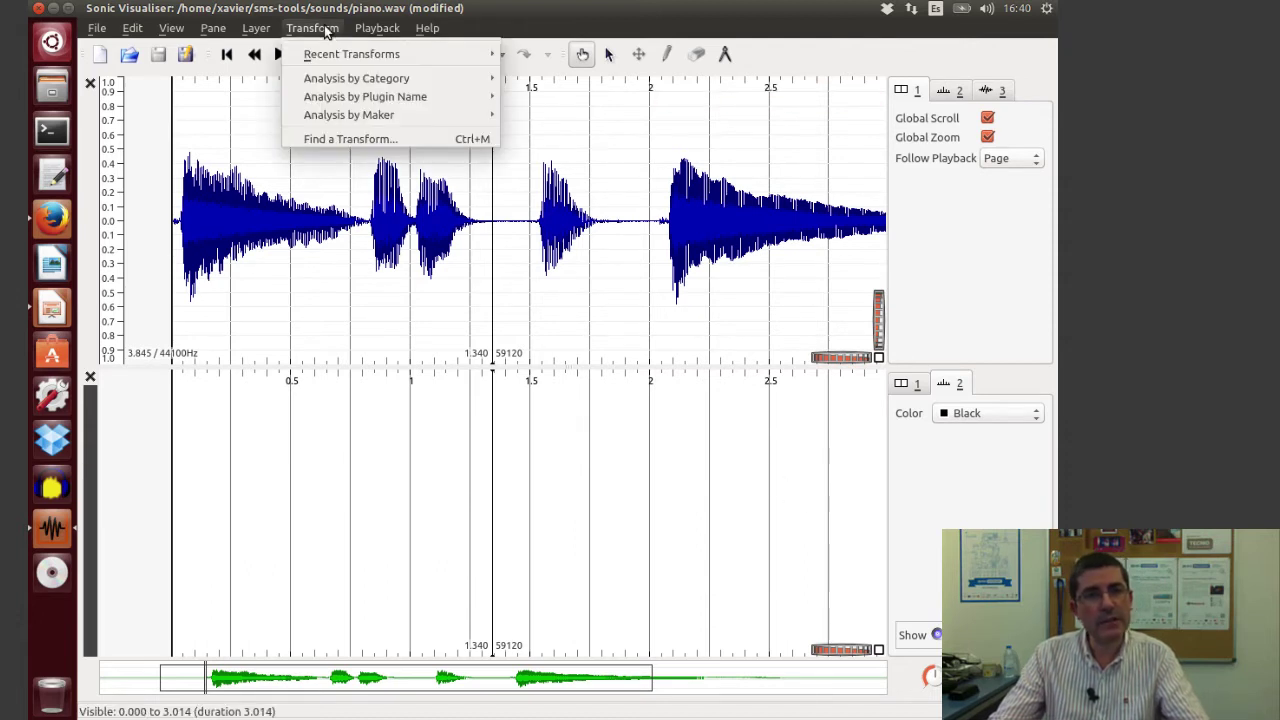
pyautogui.moveTo(360, 82)
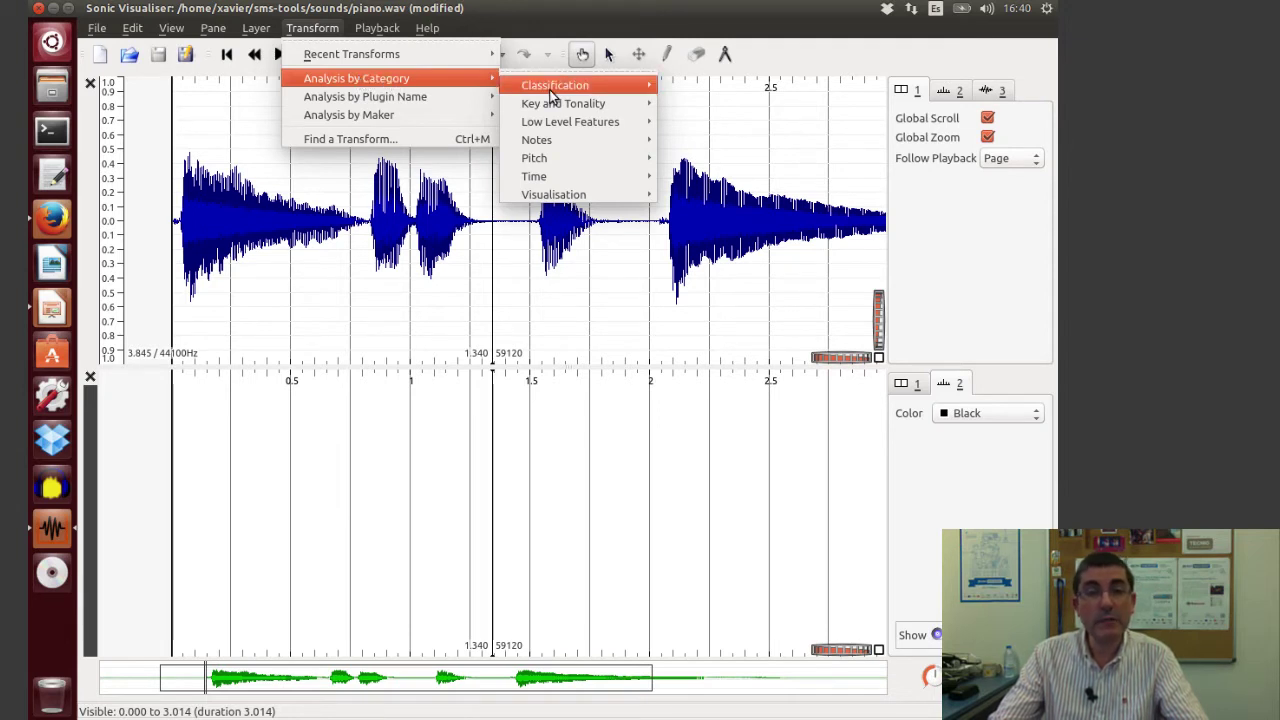
pyautogui.moveTo(551, 196)
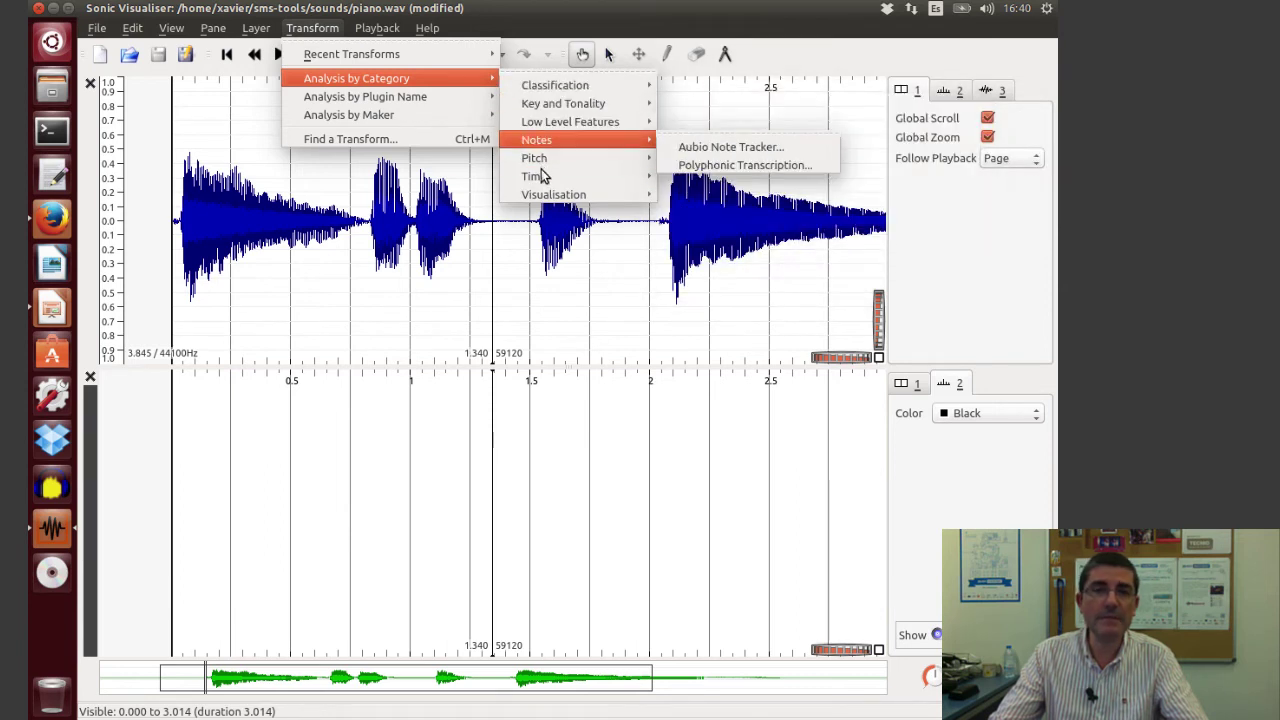
pyautogui.moveTo(576, 86)
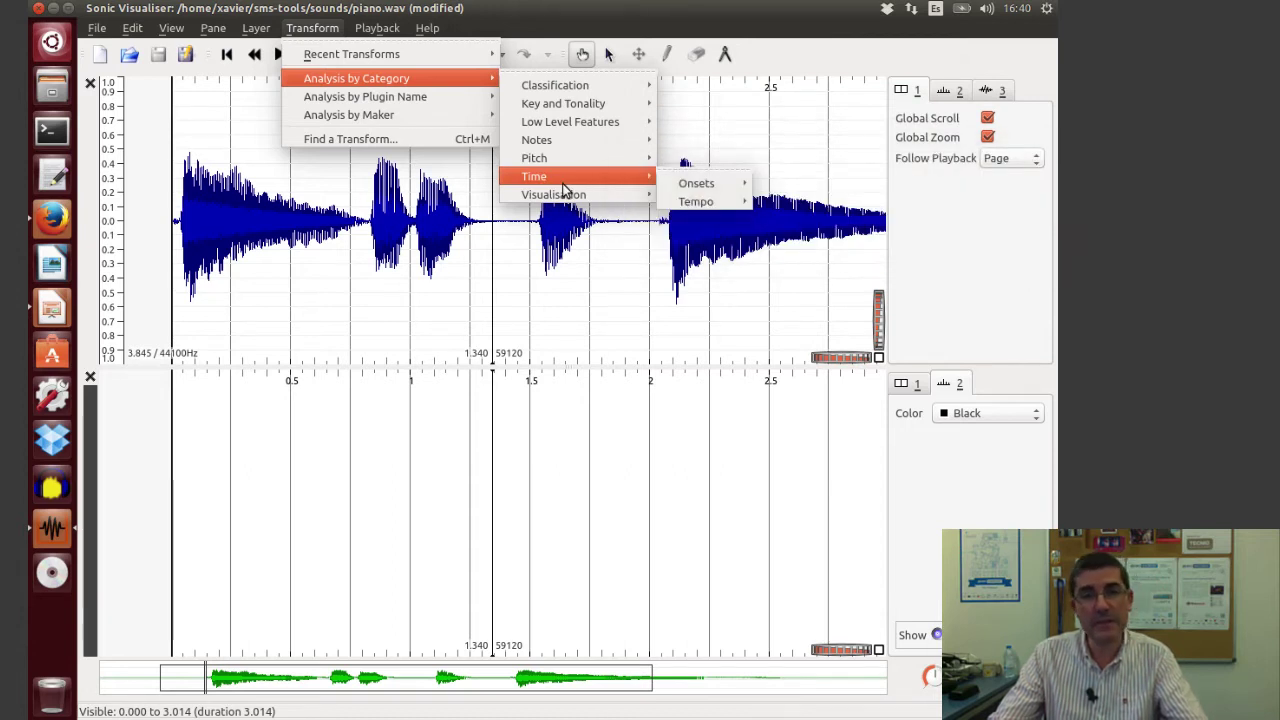
pyautogui.moveTo(701, 191)
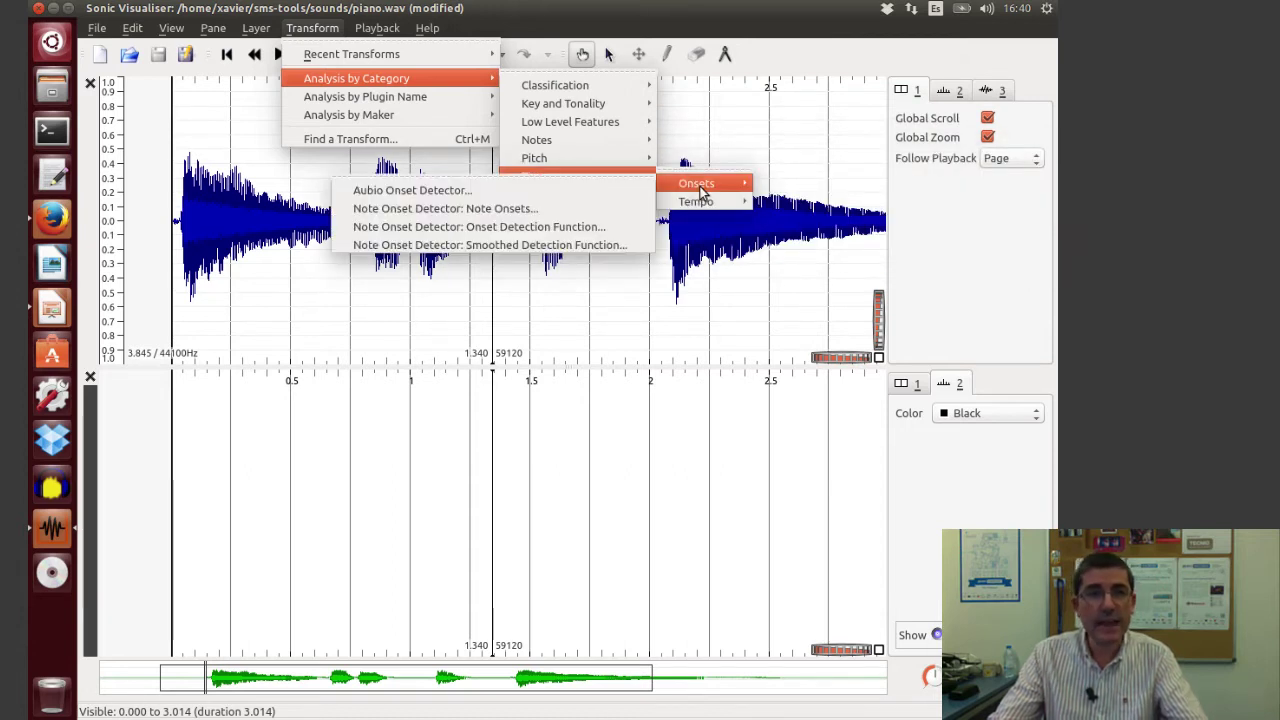
# - Choose Note Onset Detector: Onset Detection Function and set its detection type to High-Frequency Content
pyautogui.click(598, 232)
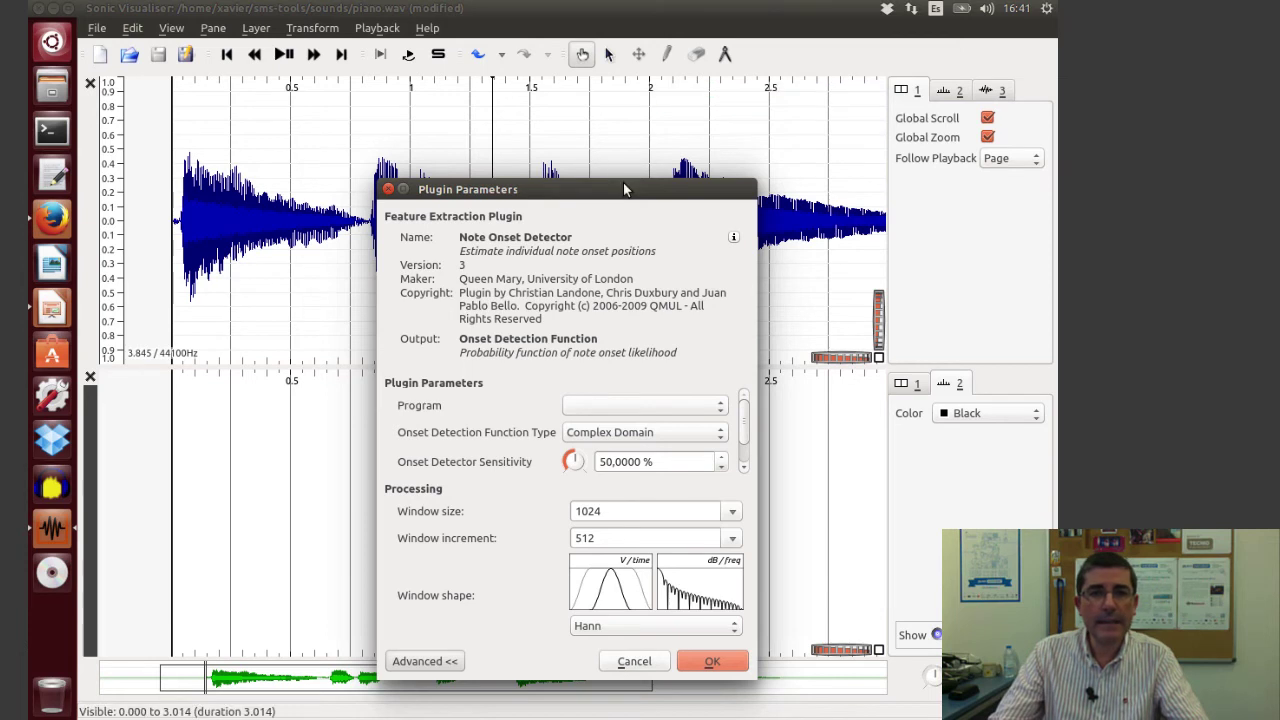
pyautogui.moveTo(625, 182); pyautogui.dragTo(612, 132)
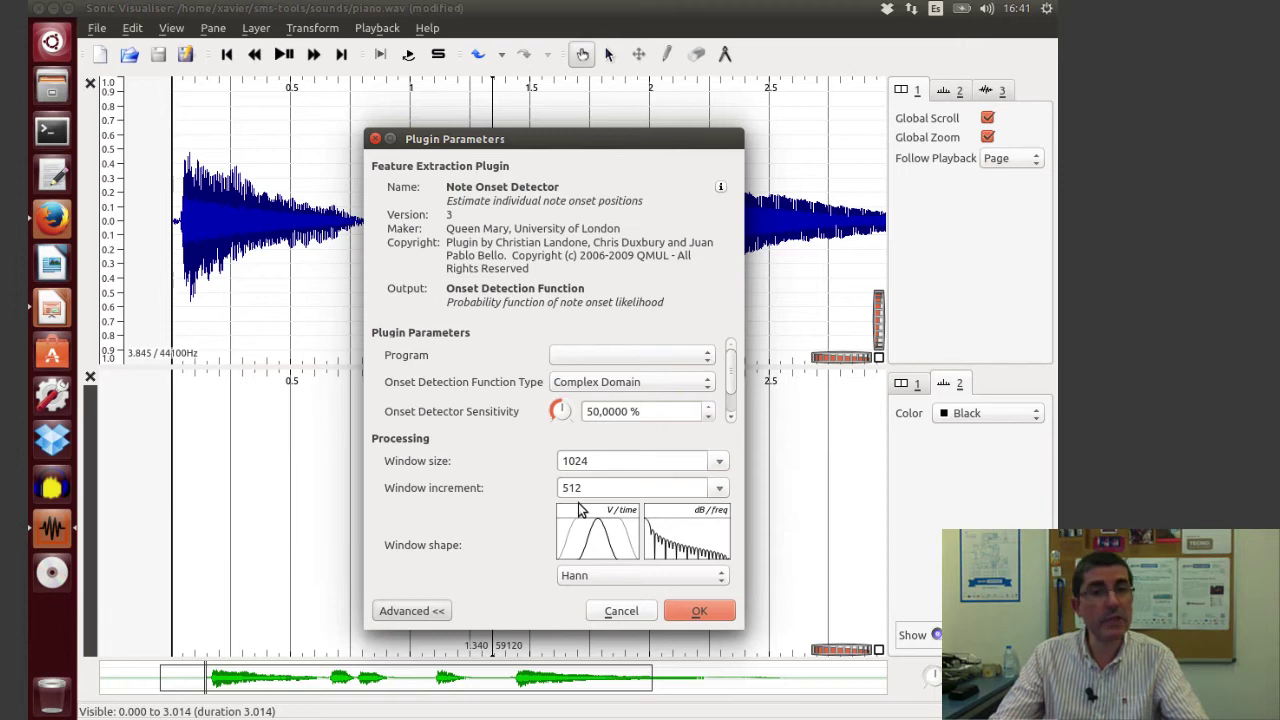
pyautogui.click(659, 382)
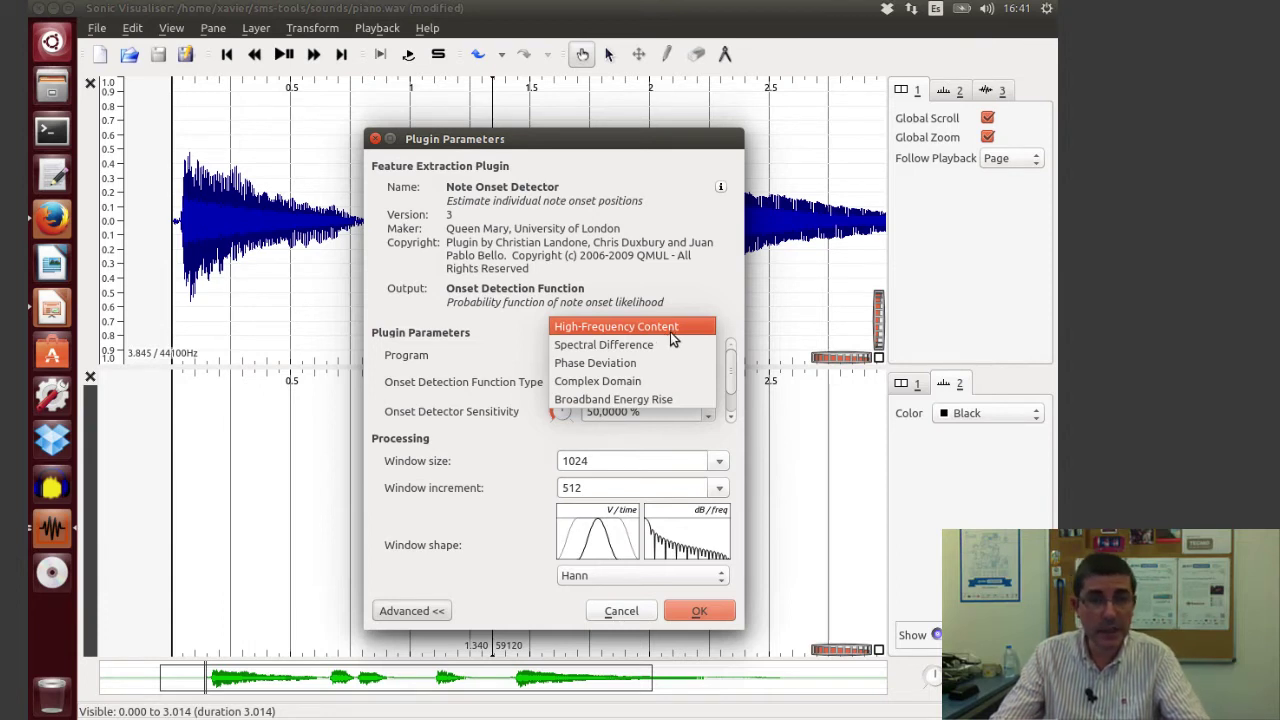
pyautogui.click(671, 336)
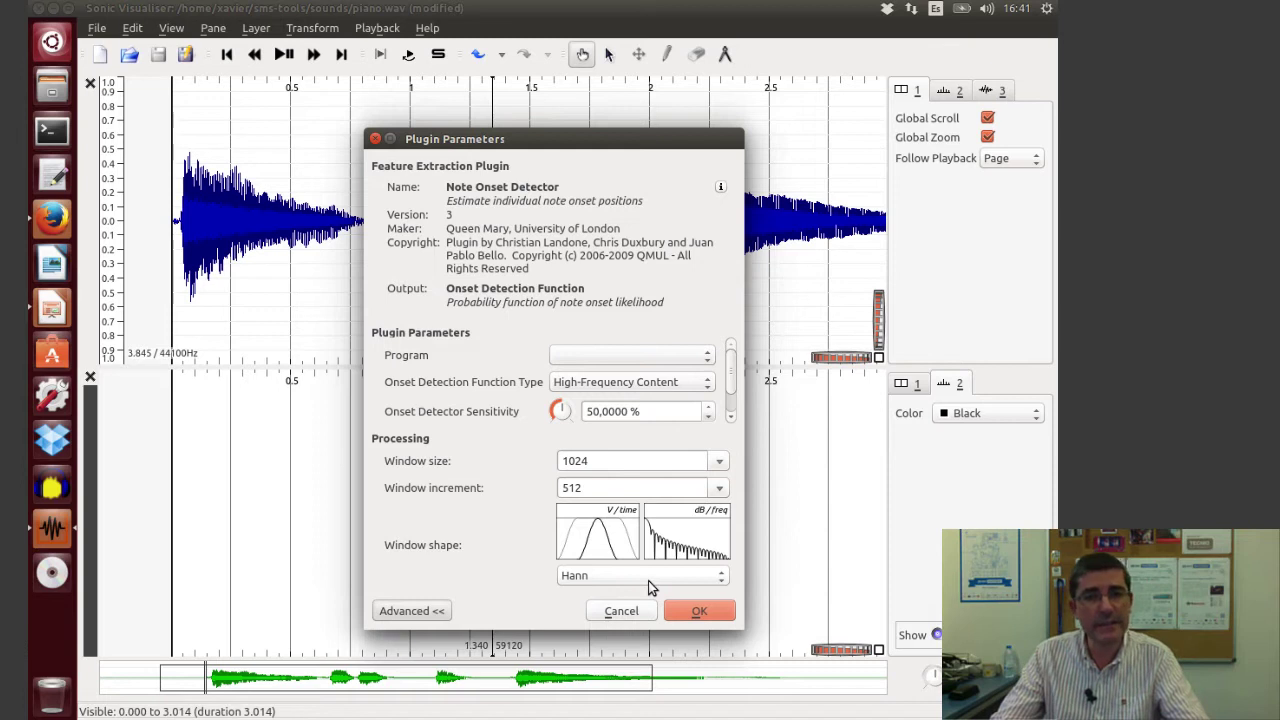
pyautogui.click(698, 613)
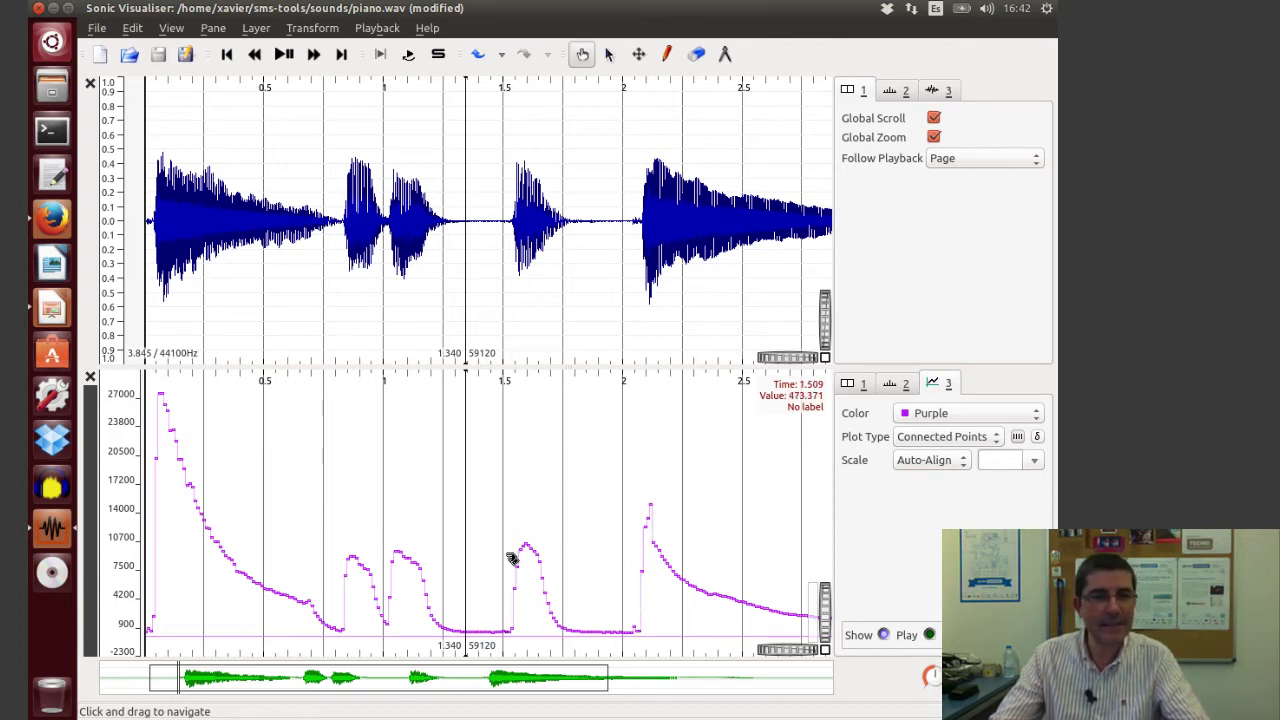
# - Run Note Onset Detector: Note Onsets with the High-Frequency Content function, adding orange onset instants
pyautogui.click(304, 30)
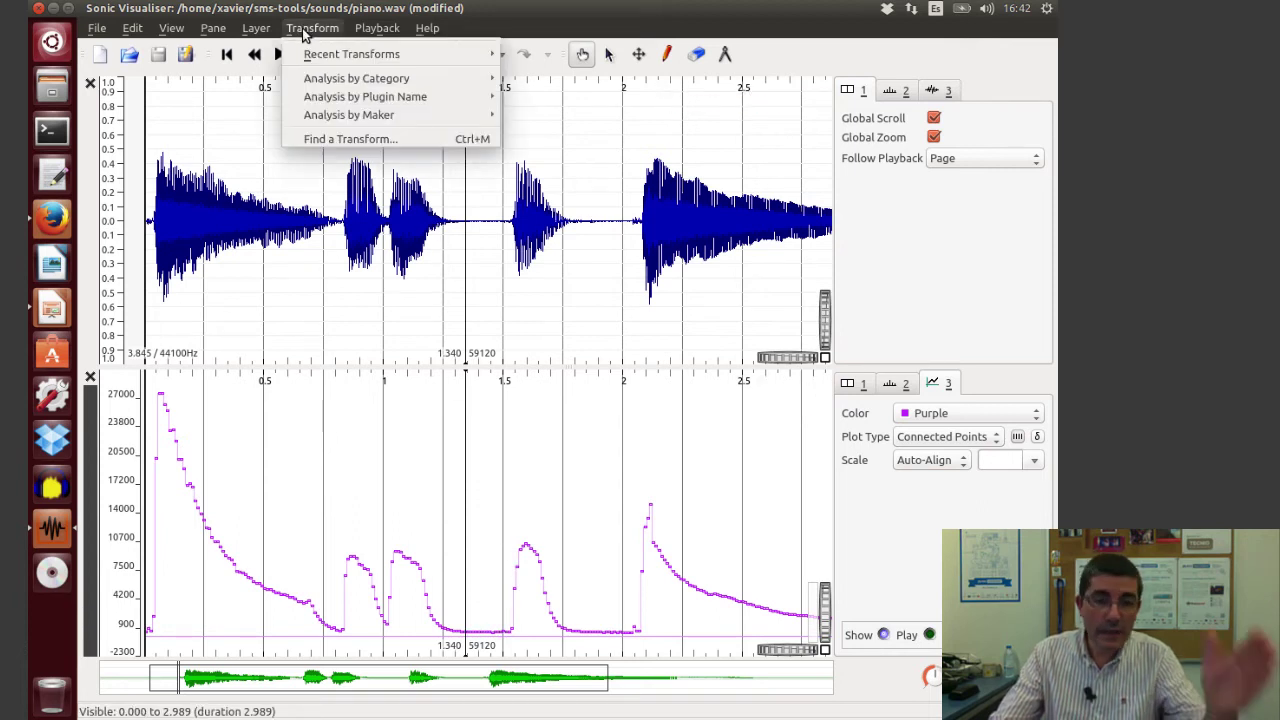
pyautogui.moveTo(345, 97)
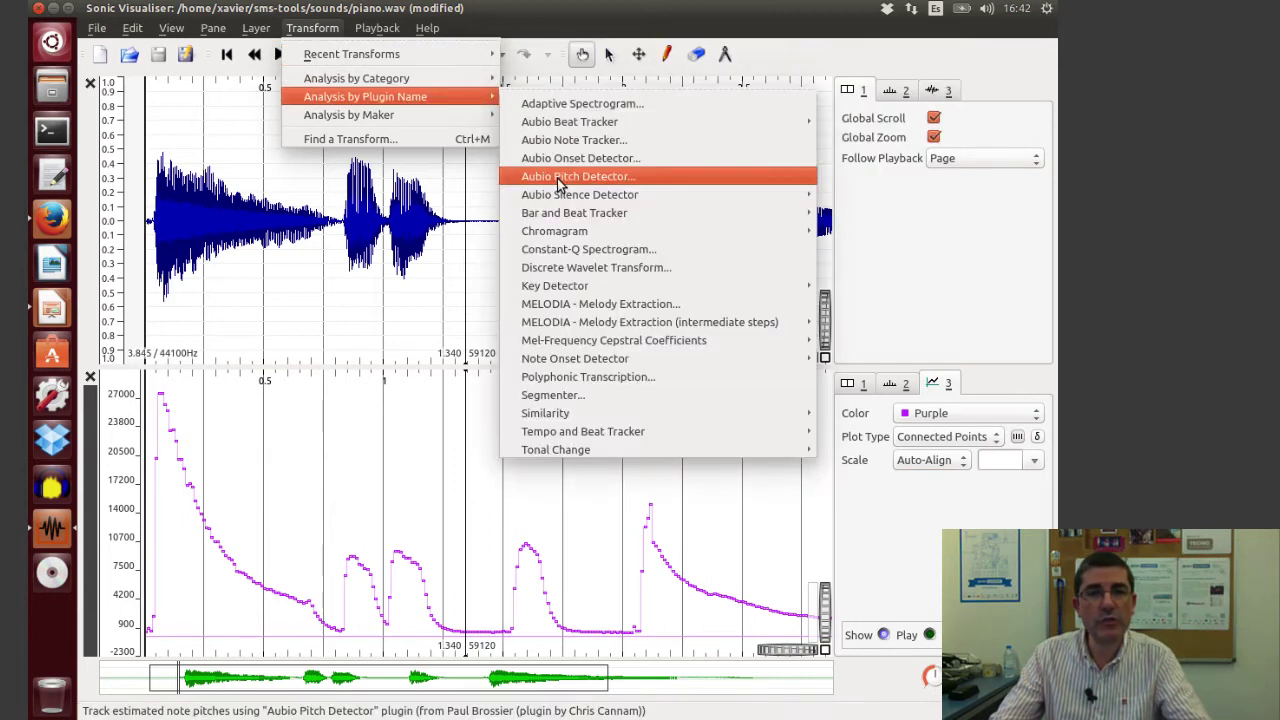
pyautogui.moveTo(632, 185)
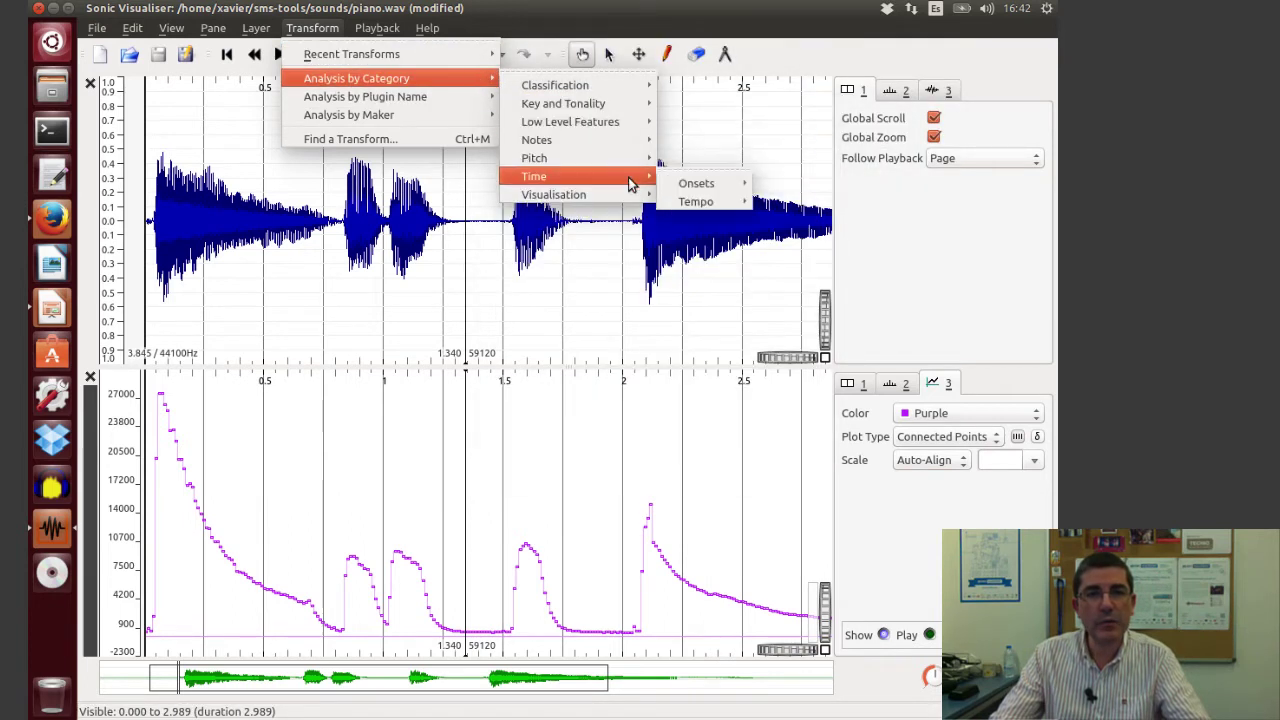
pyautogui.moveTo(704, 186)
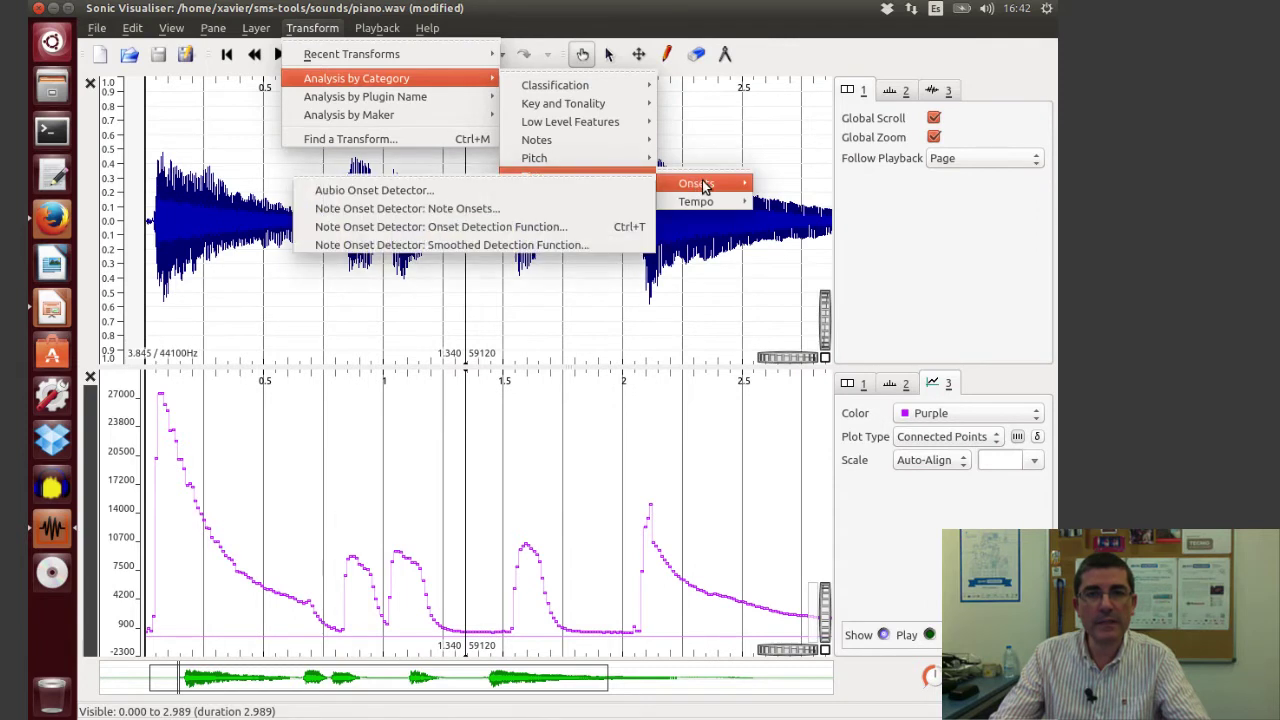
pyautogui.click(572, 215)
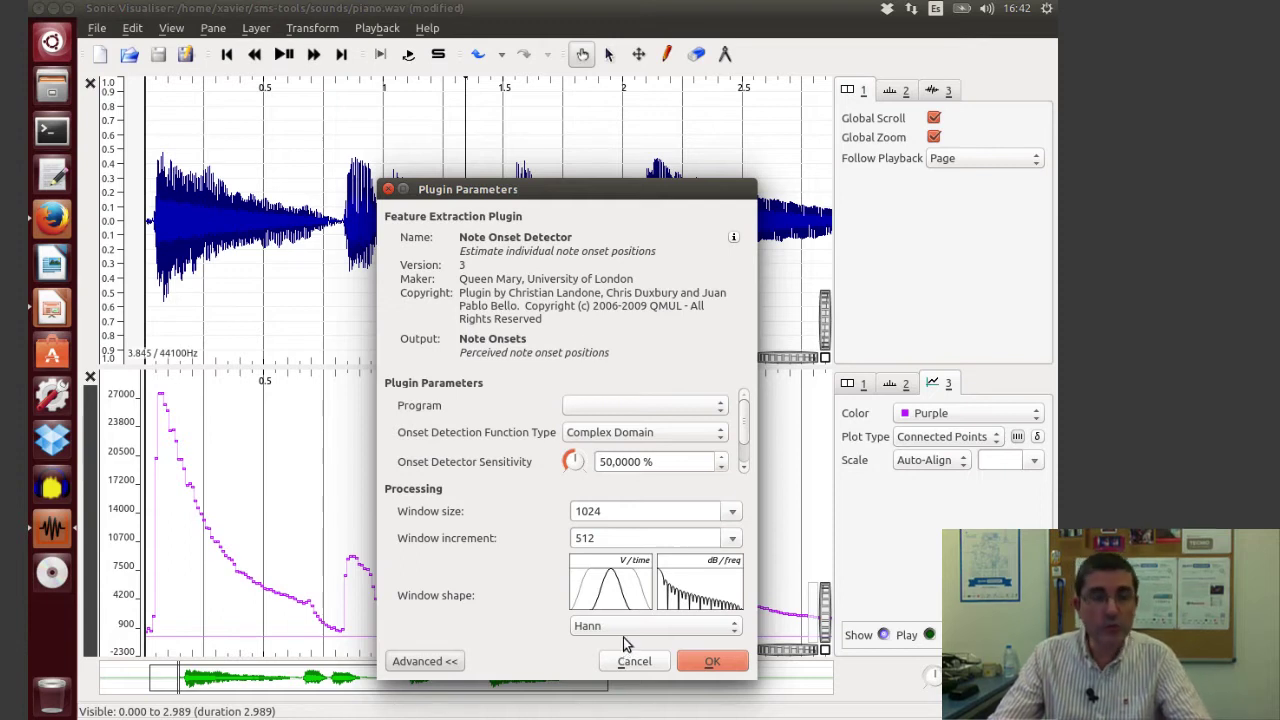
pyautogui.click(640, 433)
pyautogui.click(648, 379)
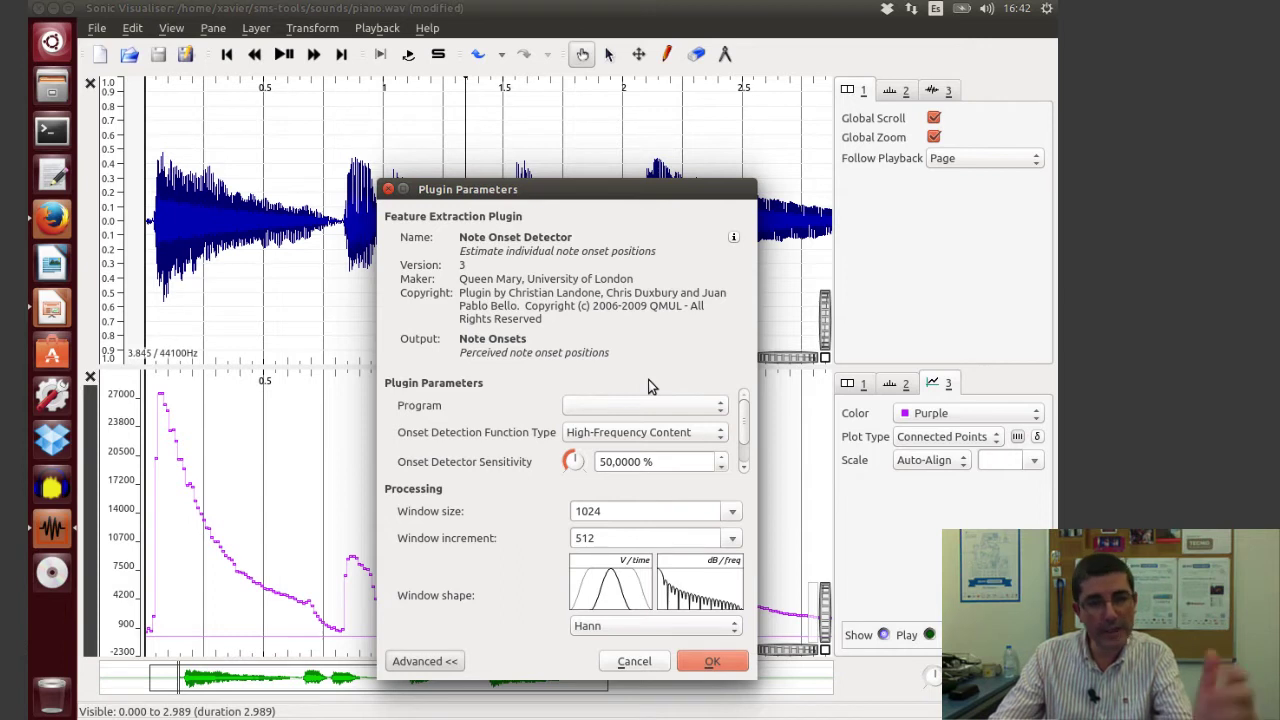
pyautogui.click(714, 662)
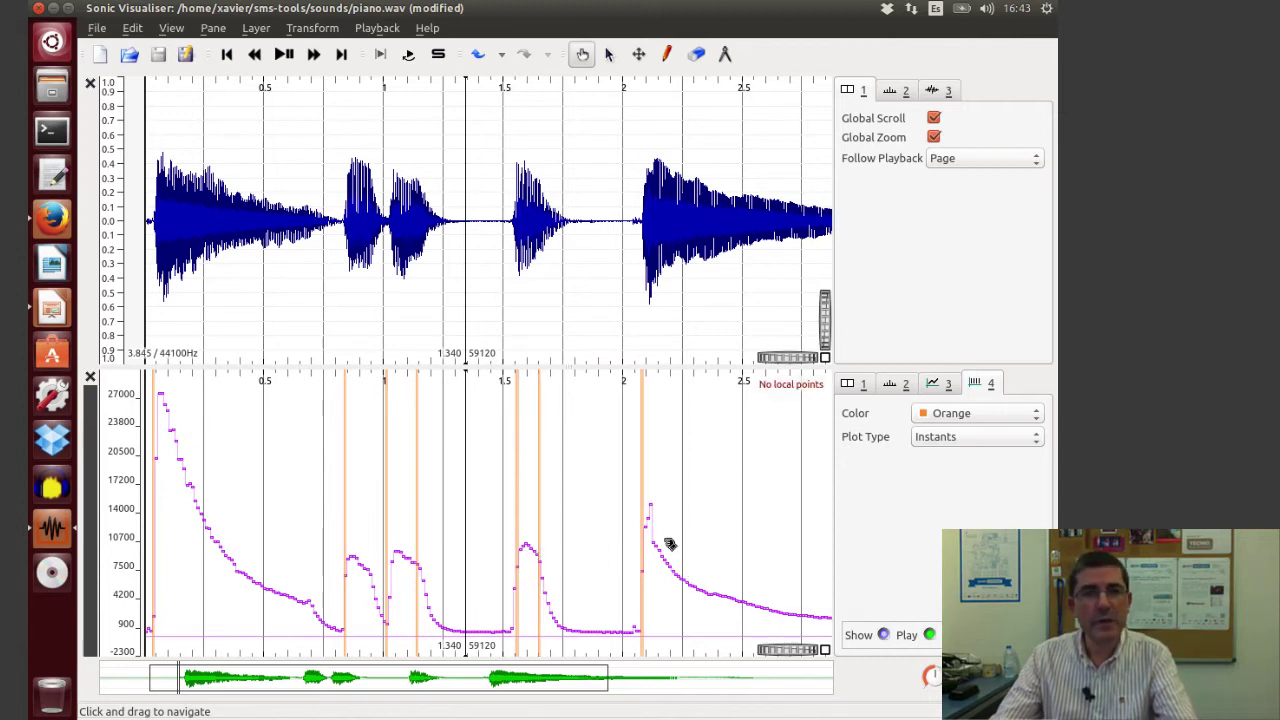
# - Delete the orange onset layer and rerun Note Onsets with sensitivity lowered to 19%
pyautogui.click(256, 28)
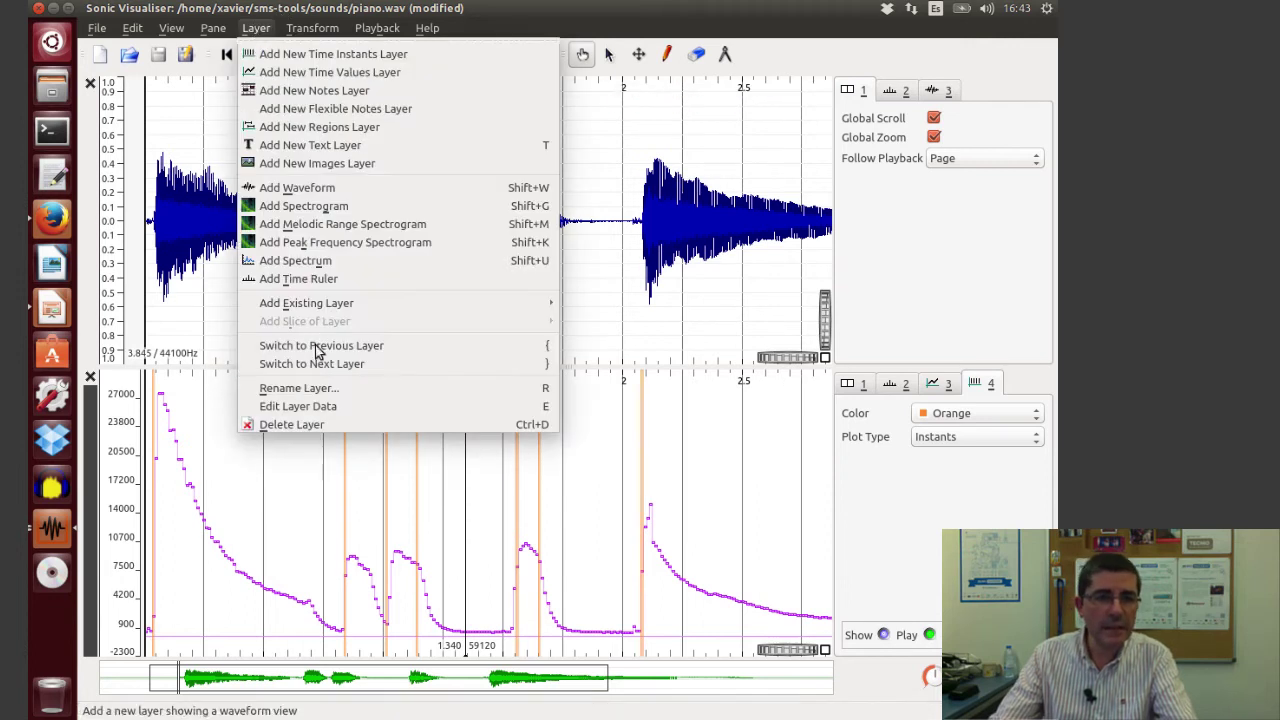
pyautogui.click(309, 425)
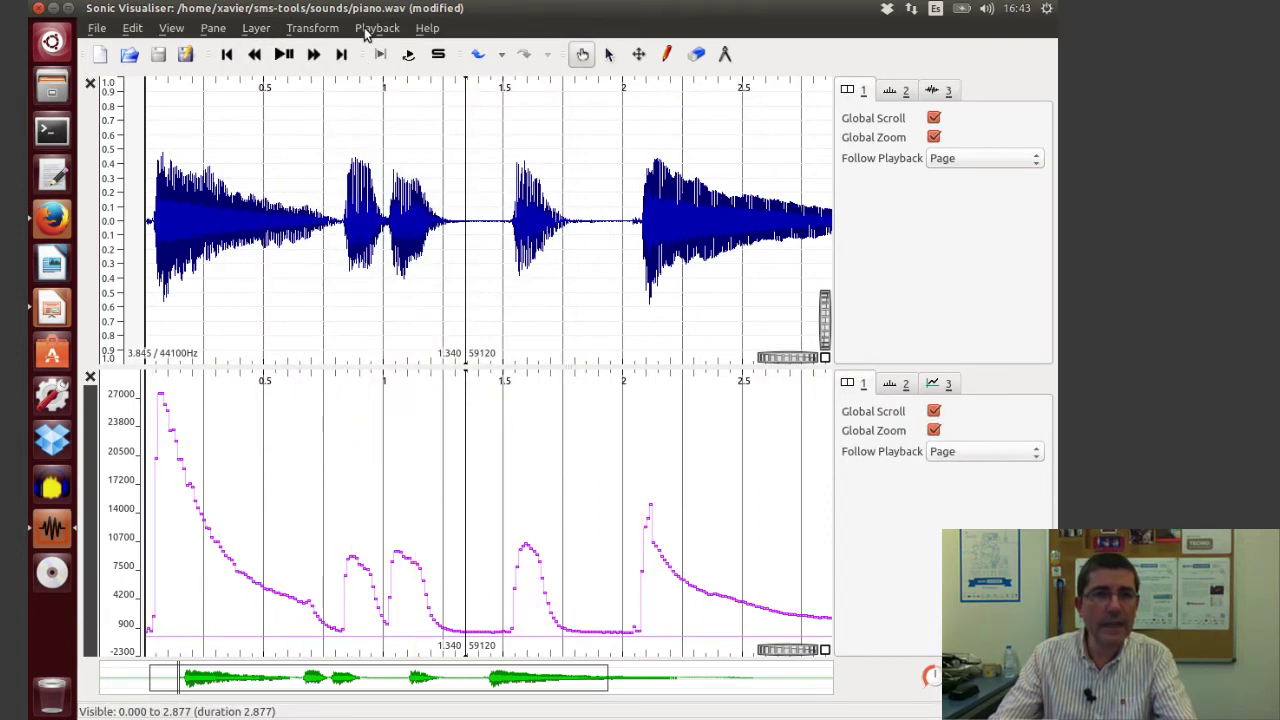
pyautogui.click(308, 30)
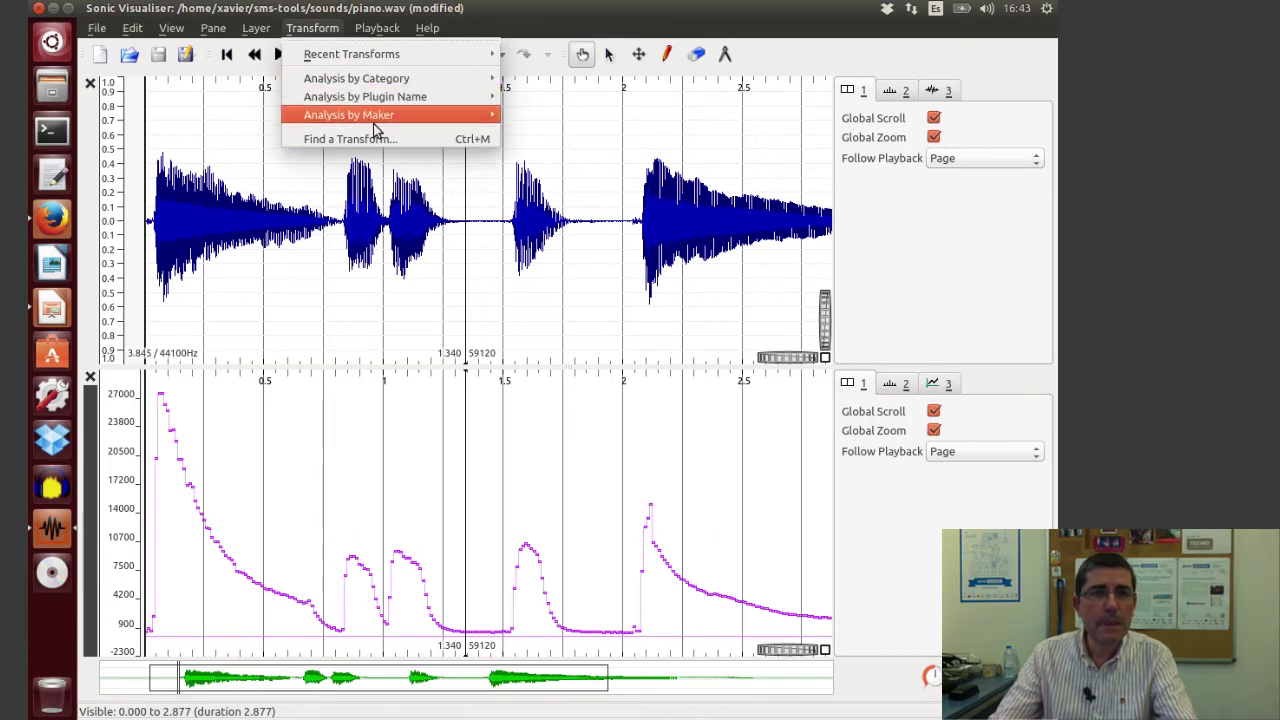
pyautogui.moveTo(385, 80)
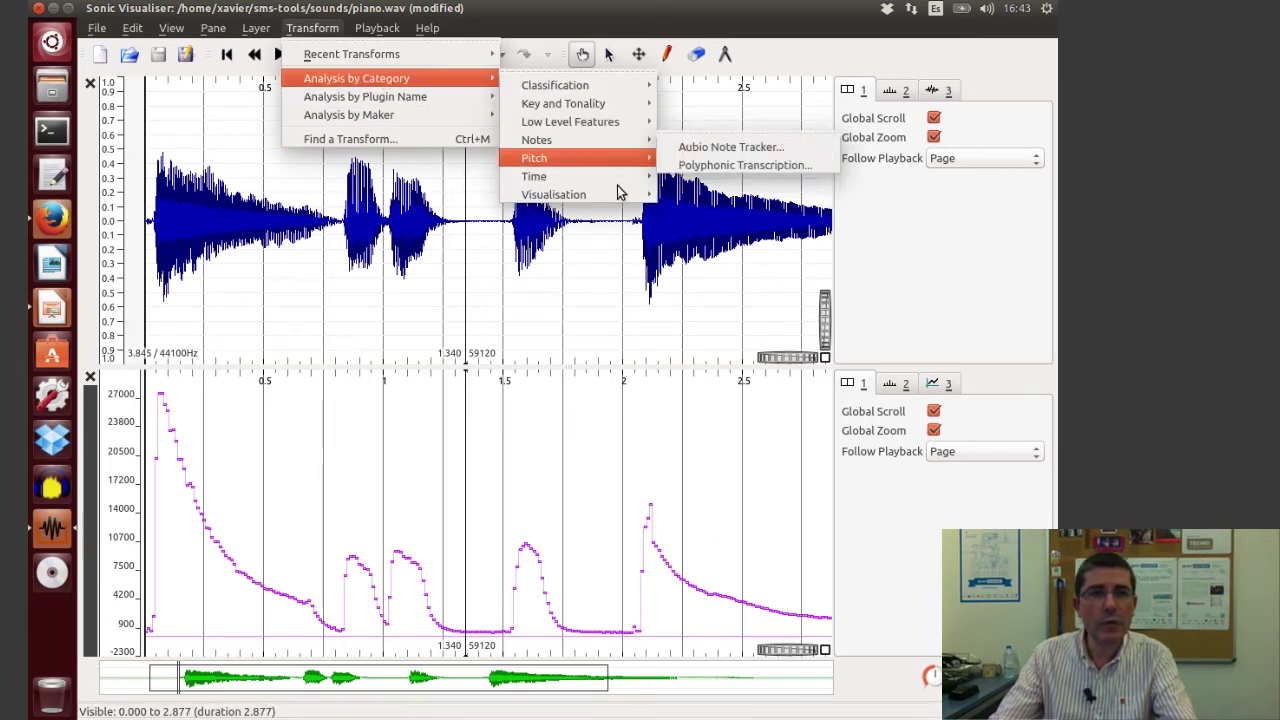
pyautogui.moveTo(622, 190)
pyautogui.moveTo(710, 187)
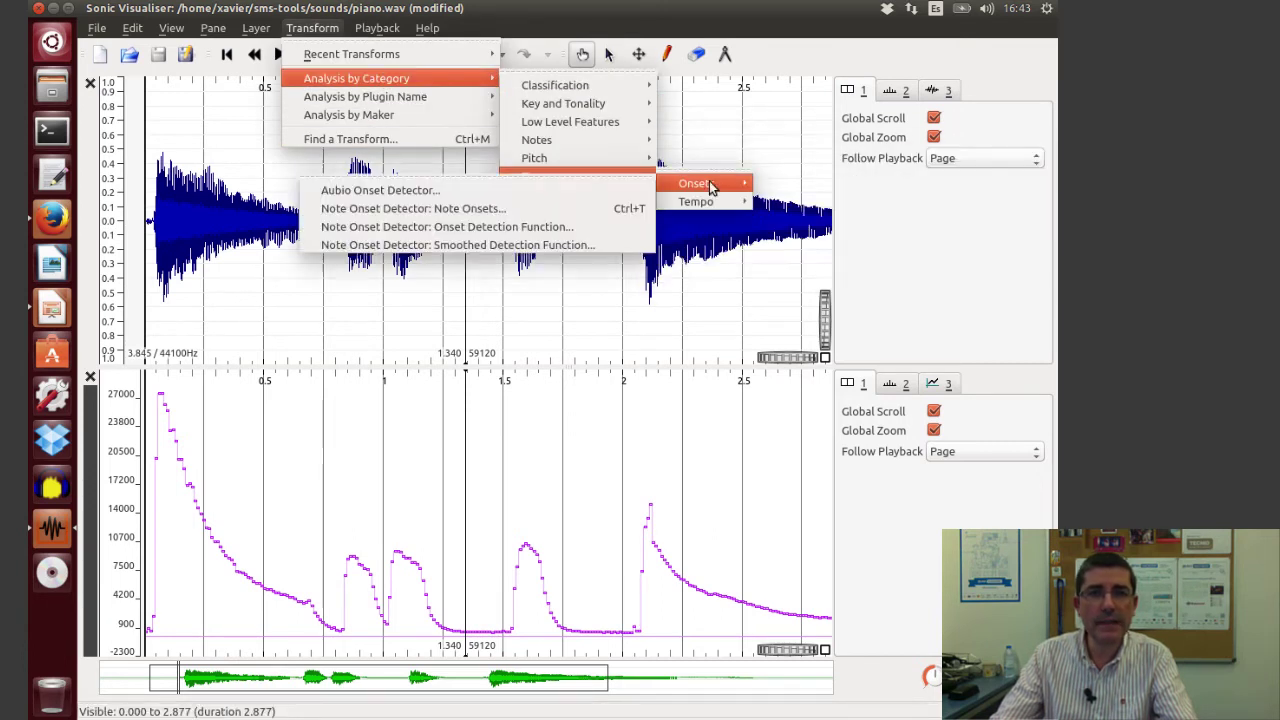
pyautogui.click(567, 210)
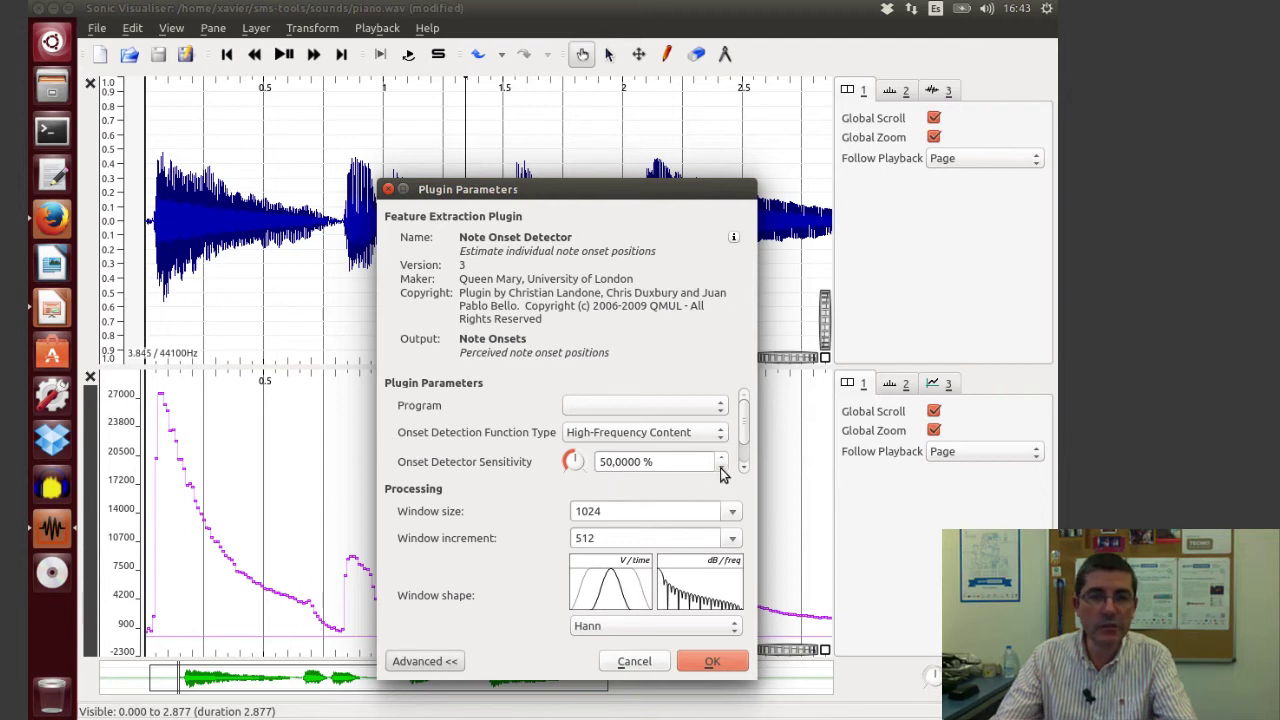
pyautogui.moveTo(571, 463); pyautogui.dragTo(565, 485)
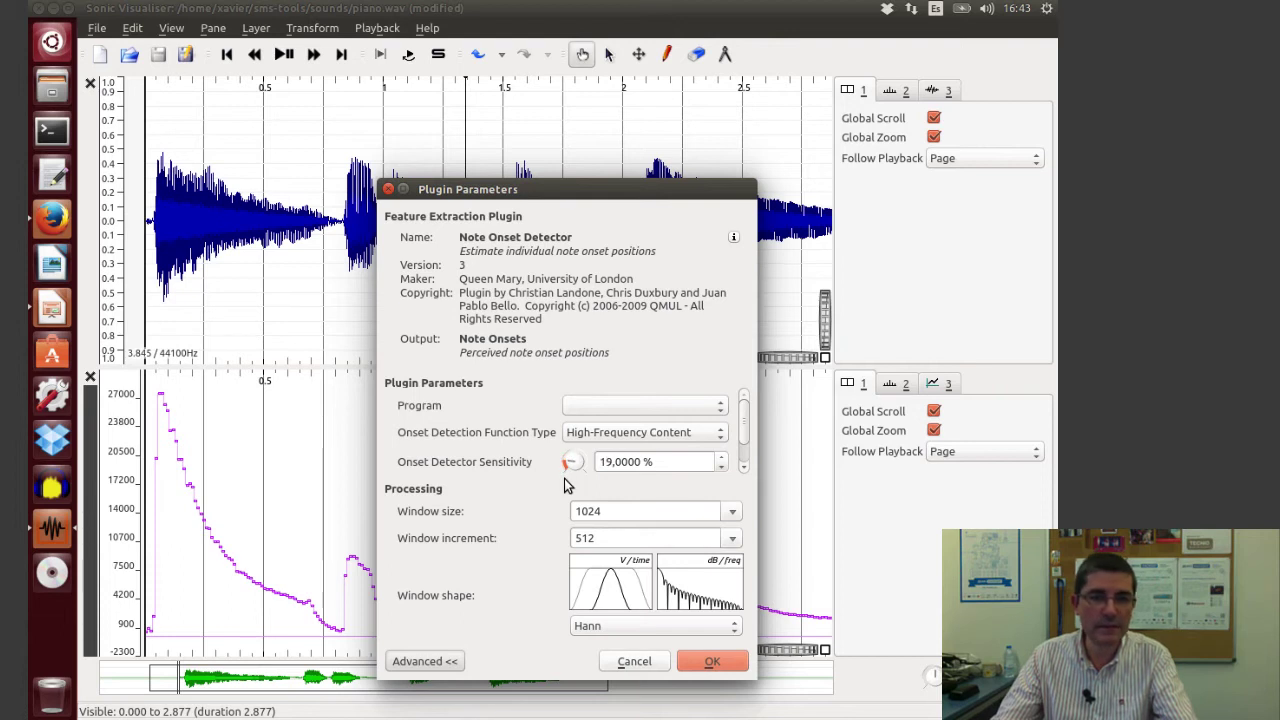
pyautogui.click(707, 662)
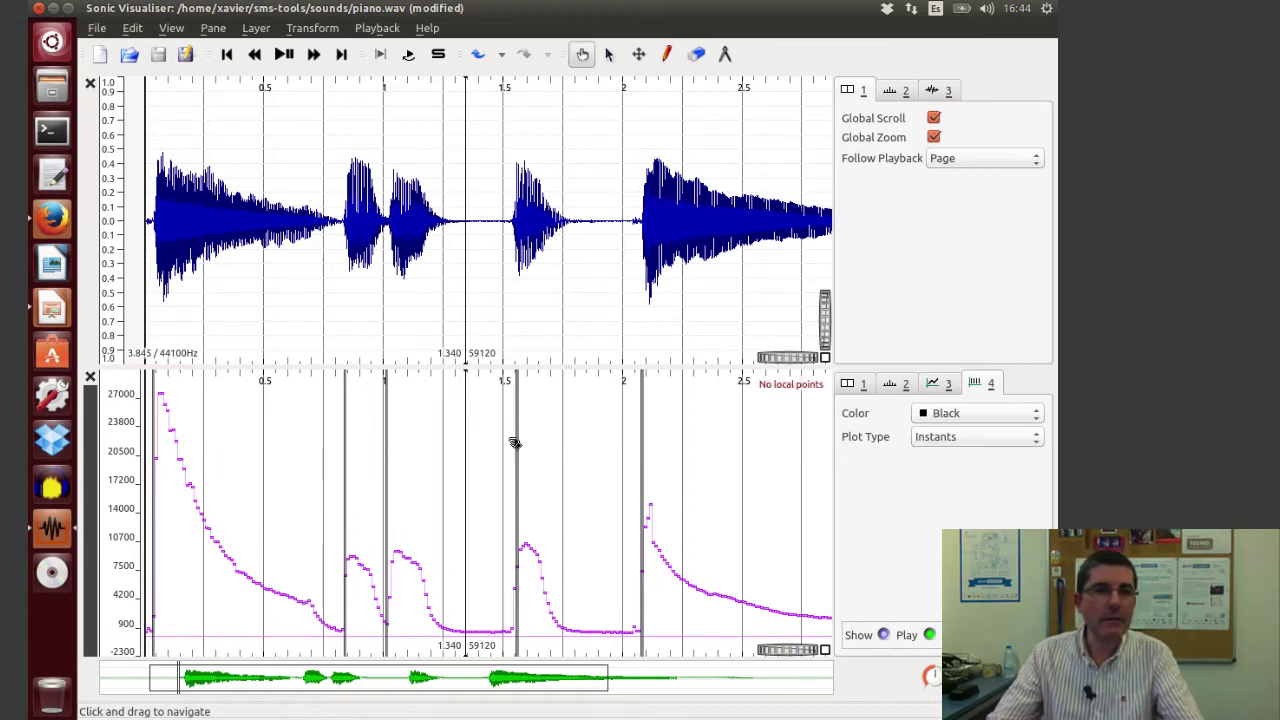
# - Open speech-male.wav without saving the piano session, zoom its waveform to fit, and play it
pyautogui.click(97, 28)
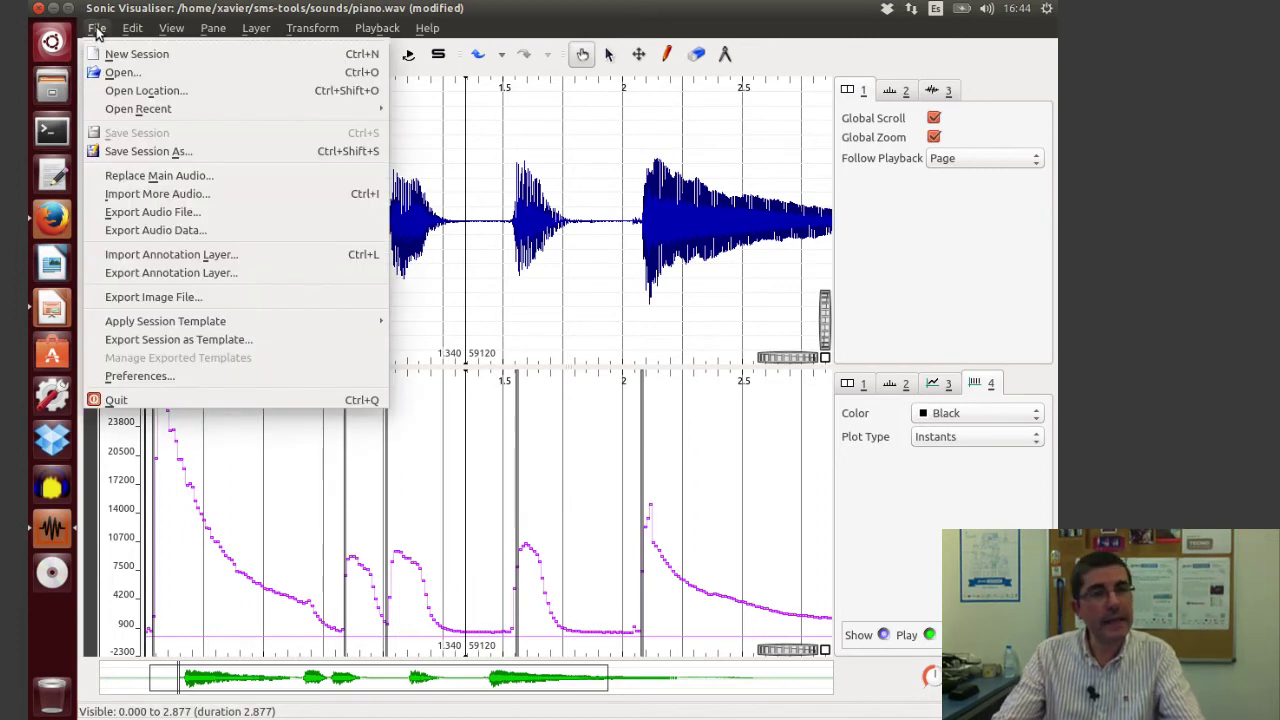
pyautogui.click(115, 72)
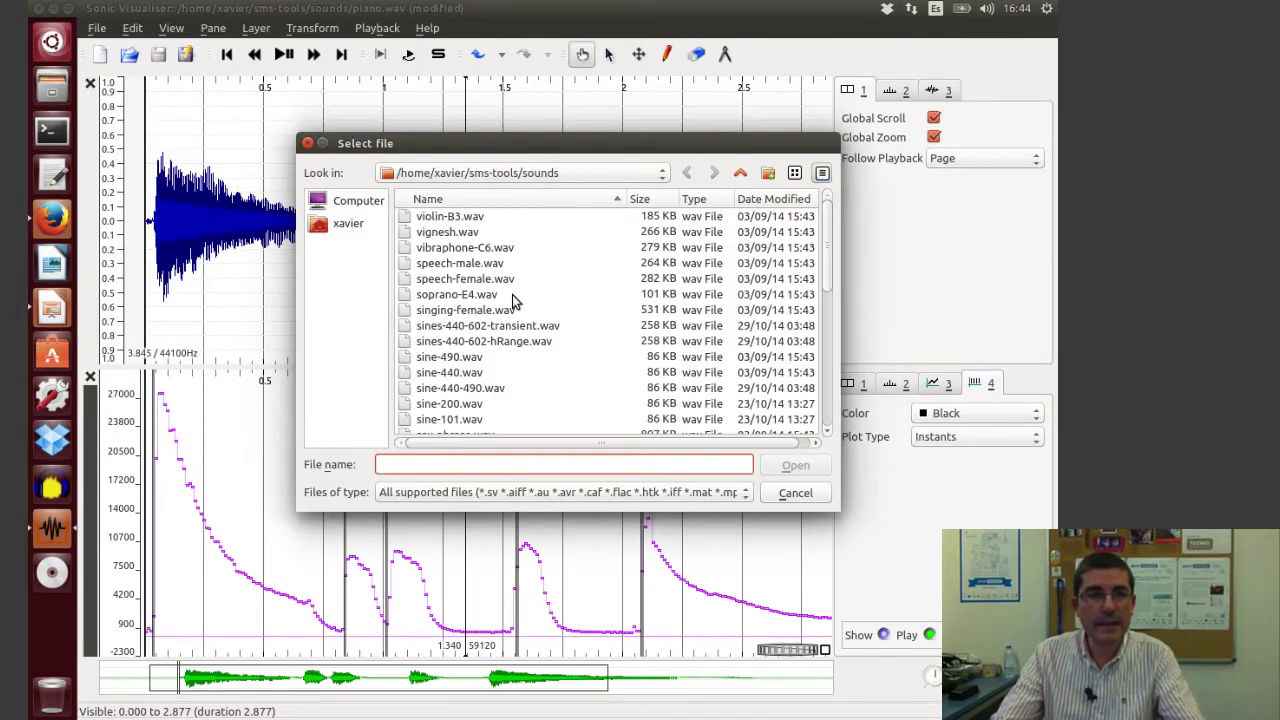
pyautogui.click(478, 265)
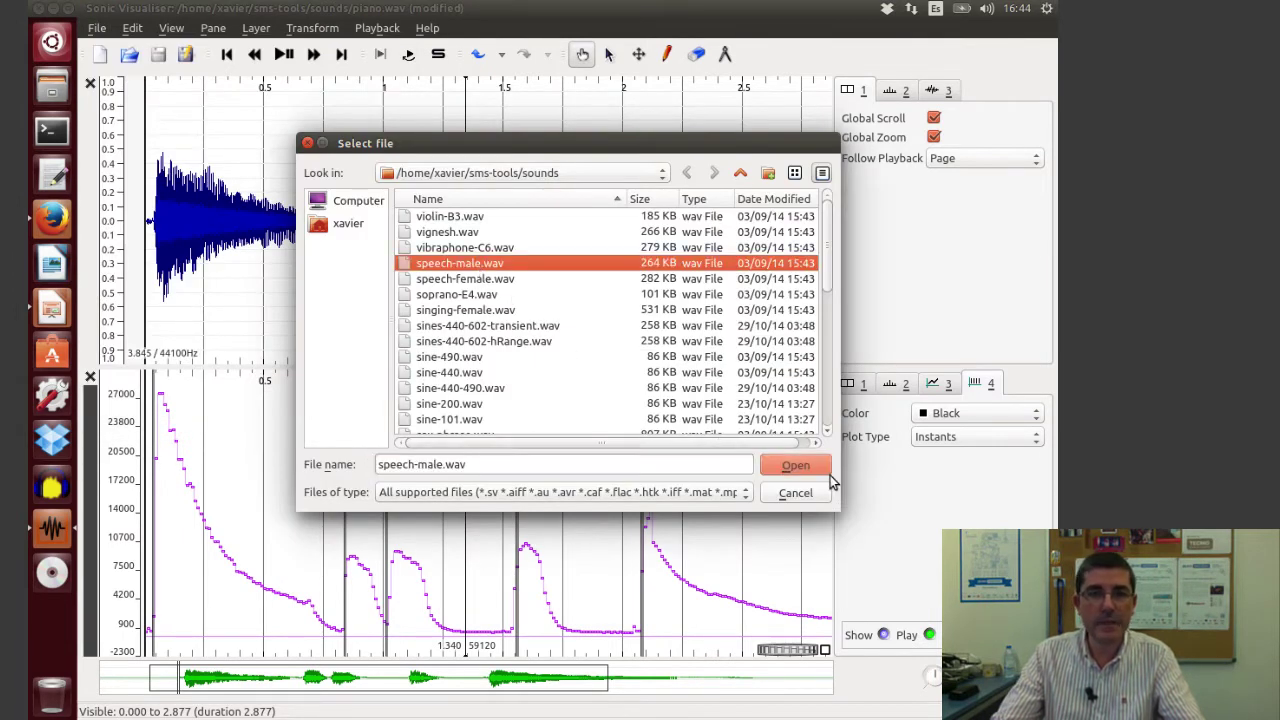
pyautogui.click(796, 466)
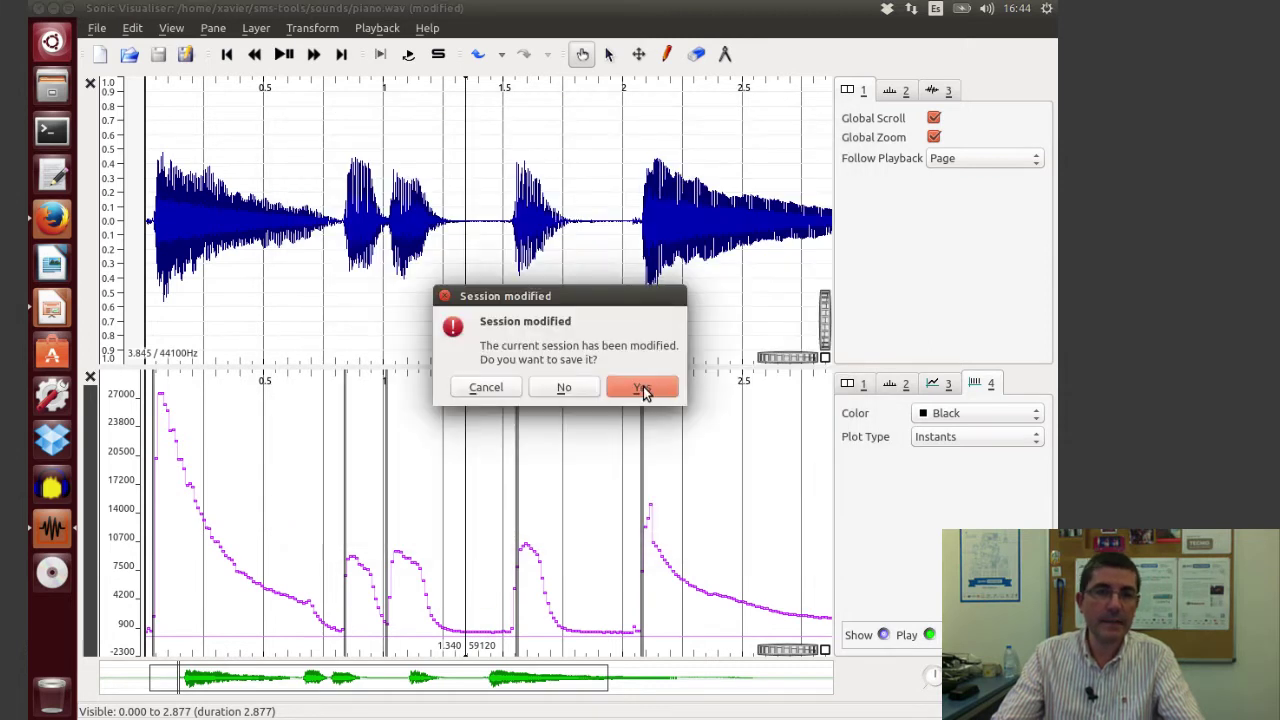
pyautogui.click(565, 388)
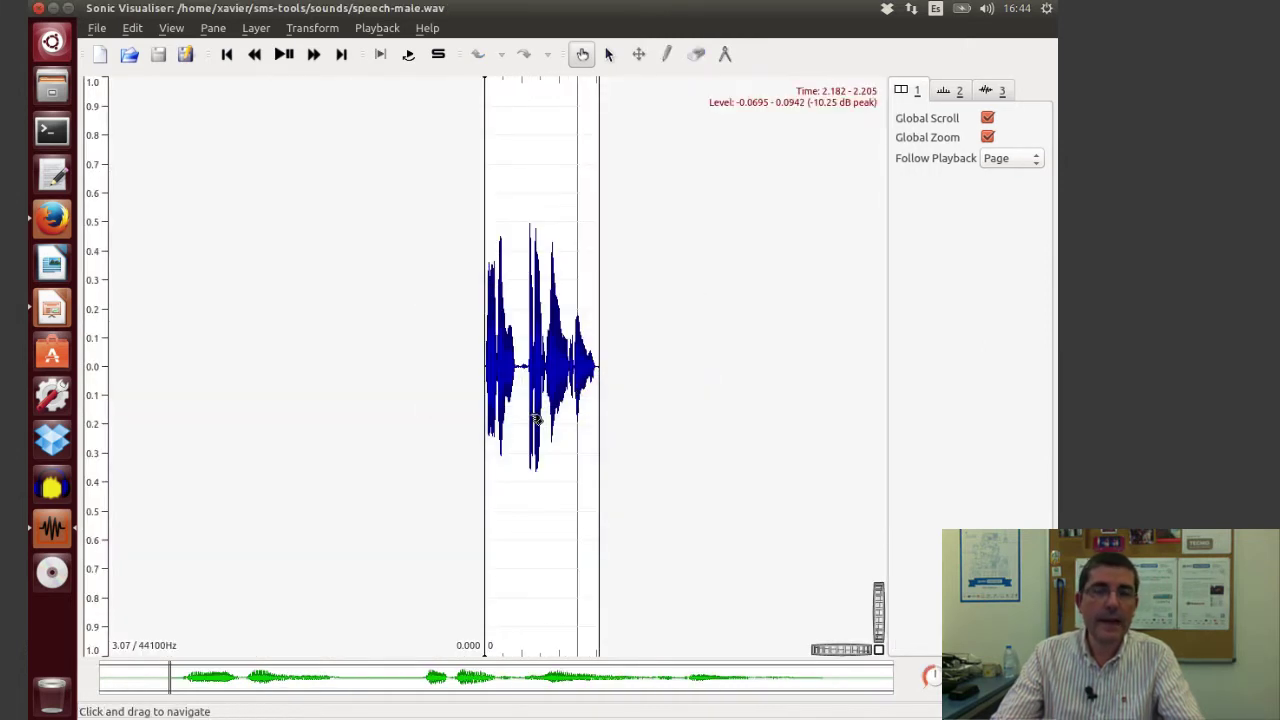
pyautogui.moveTo(851, 652); pyautogui.dragTo(873, 655)
pyautogui.press('space')
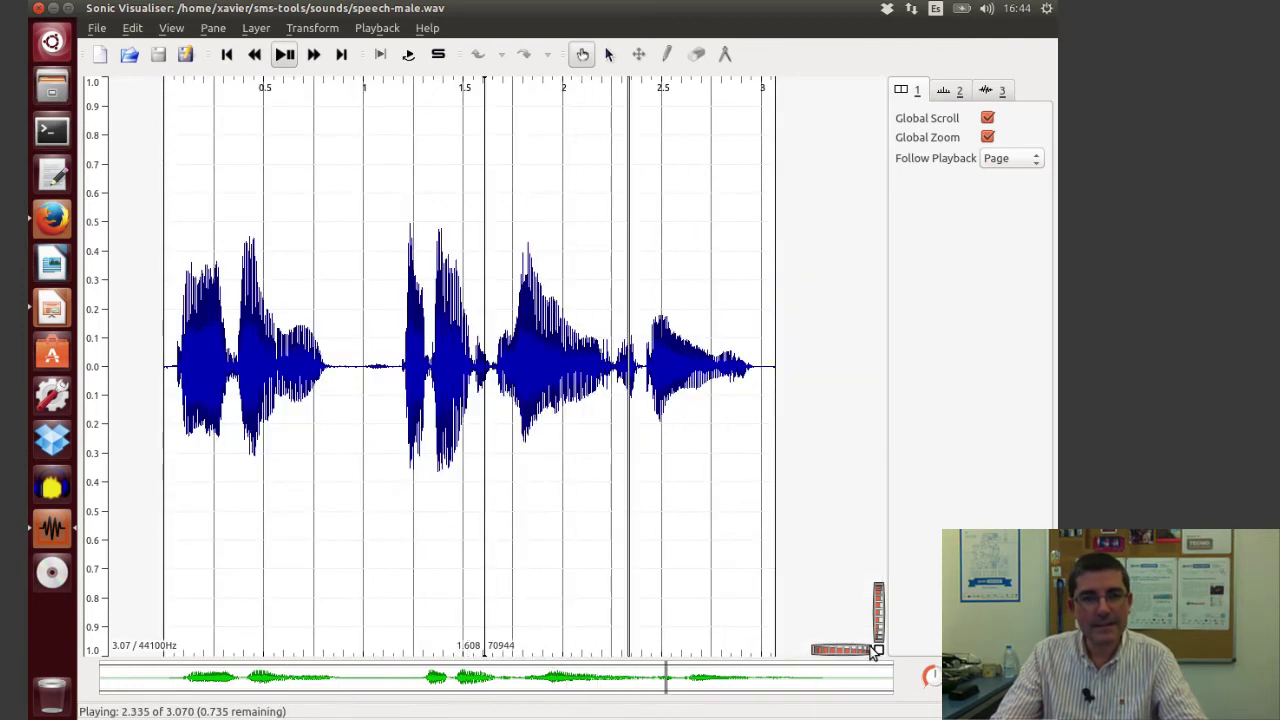
# - Add a new pane below the speech waveform and show the Low Level Features analyses
pyautogui.click(216, 30)
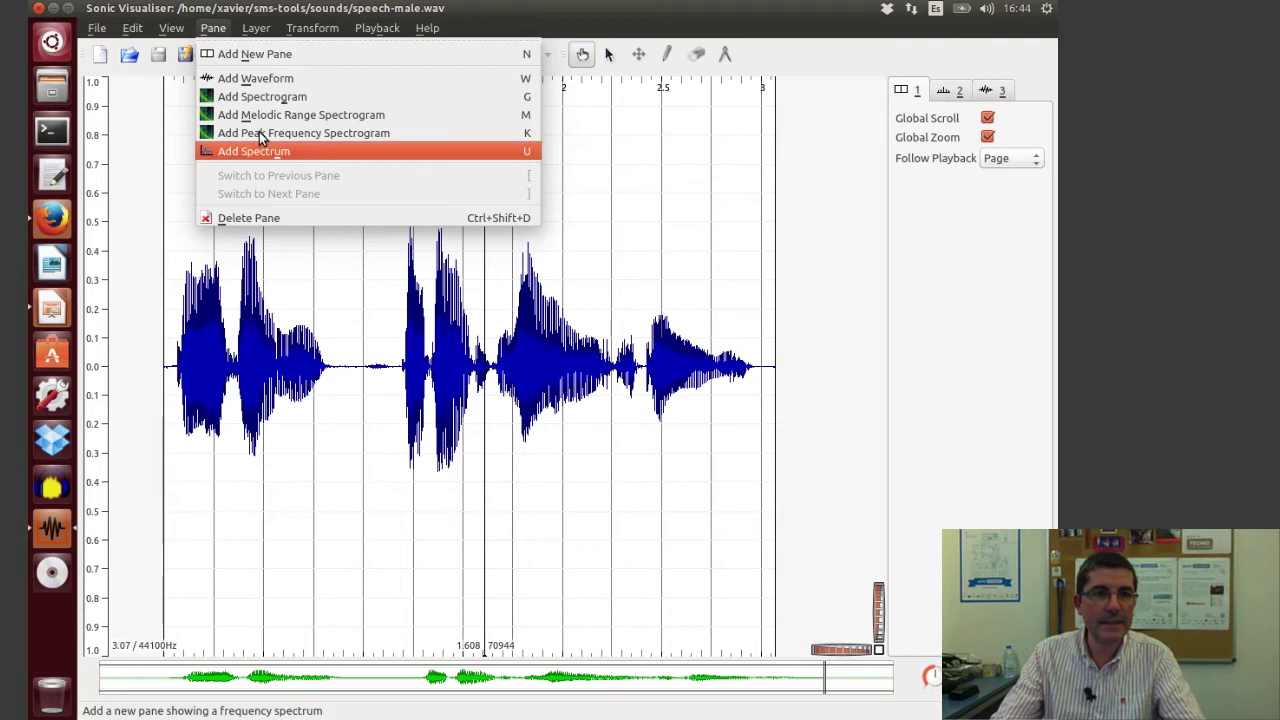
pyautogui.click(259, 55)
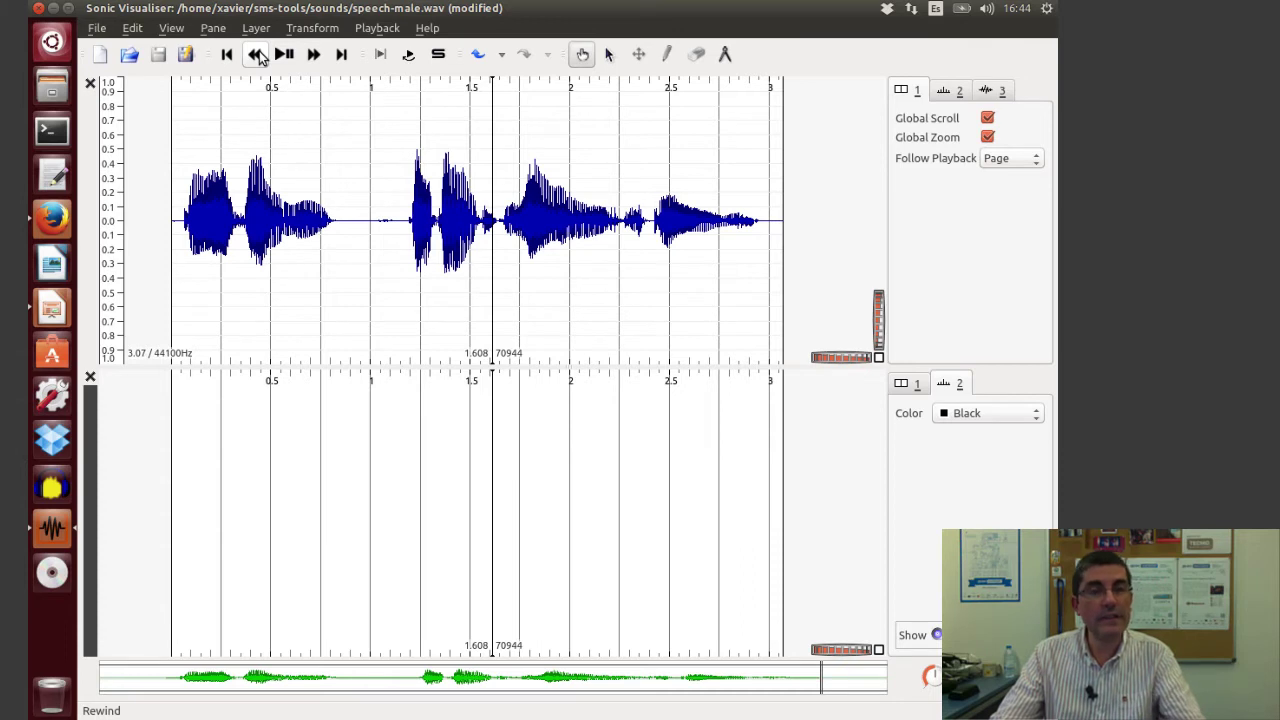
pyautogui.click(314, 29)
pyautogui.moveTo(358, 82)
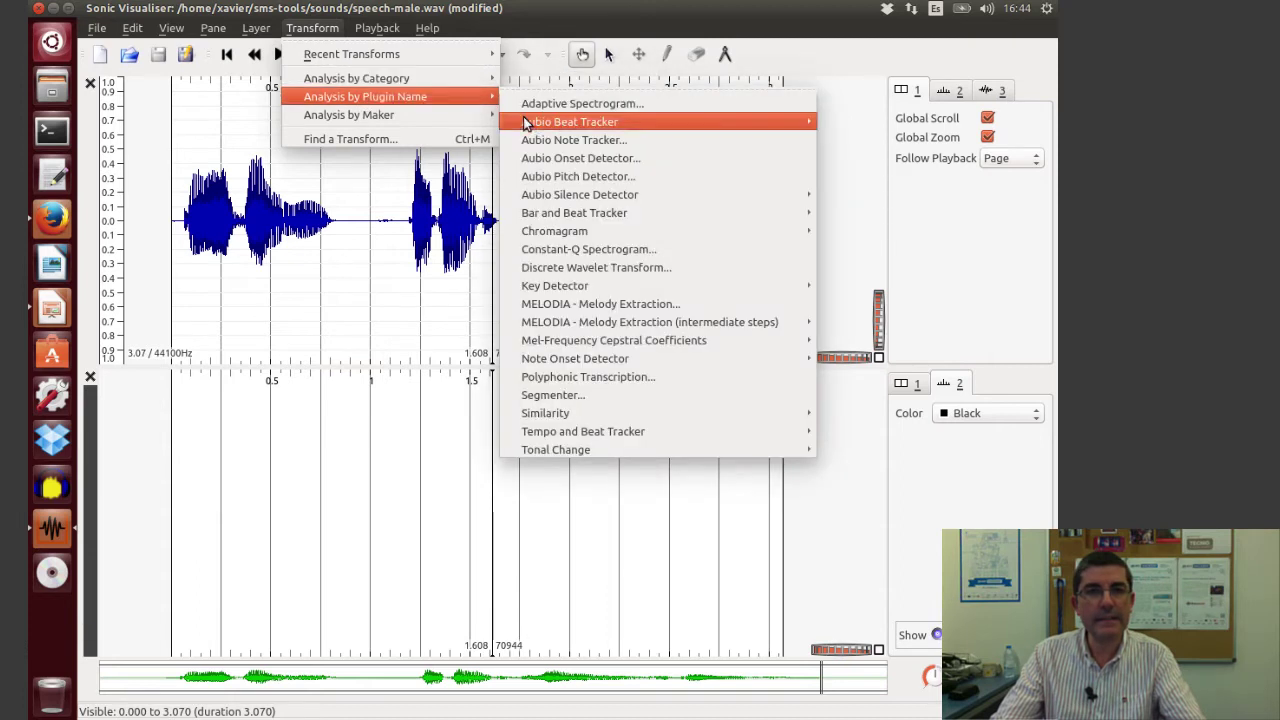
pyautogui.moveTo(480, 80)
pyautogui.moveTo(572, 118)
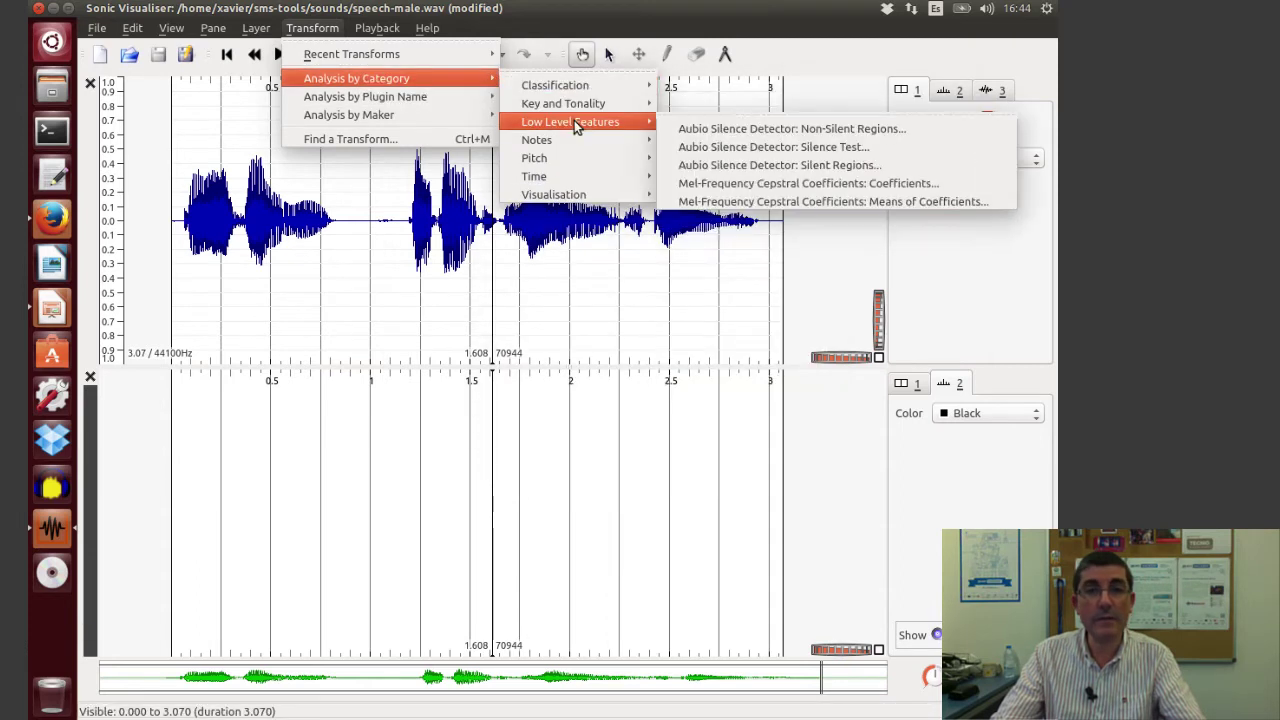
# - Run Mel-Frequency Cepstral Coefficients: Coefficients with 12 coefficients into the lower pane
pyautogui.click(745, 187)
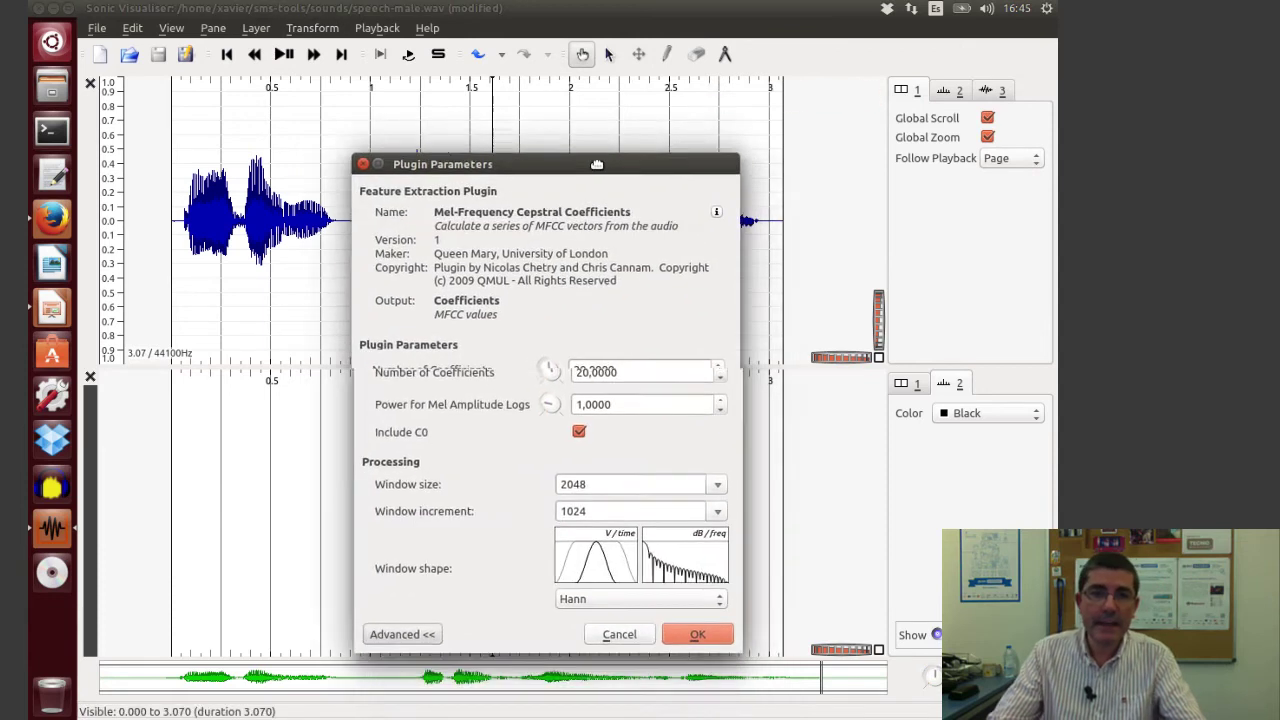
pyautogui.moveTo(597, 163); pyautogui.dragTo(556, 107)
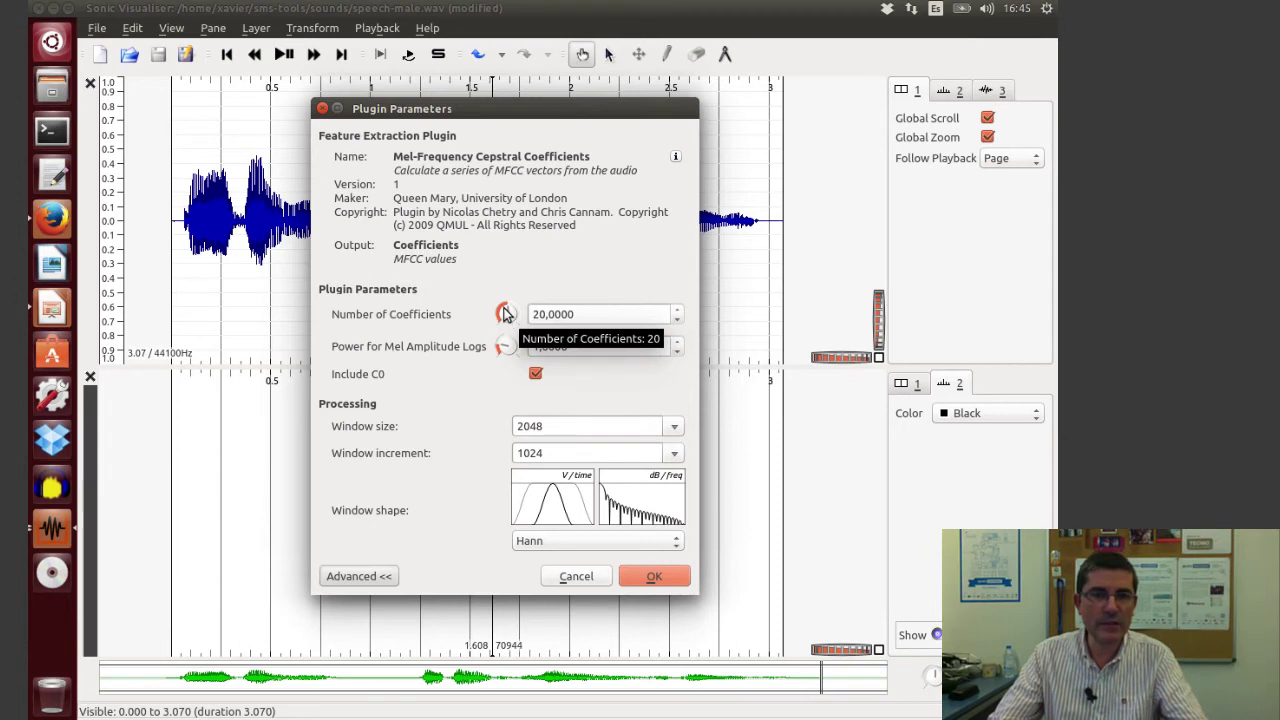
pyautogui.scroll(-3, 505, 316)
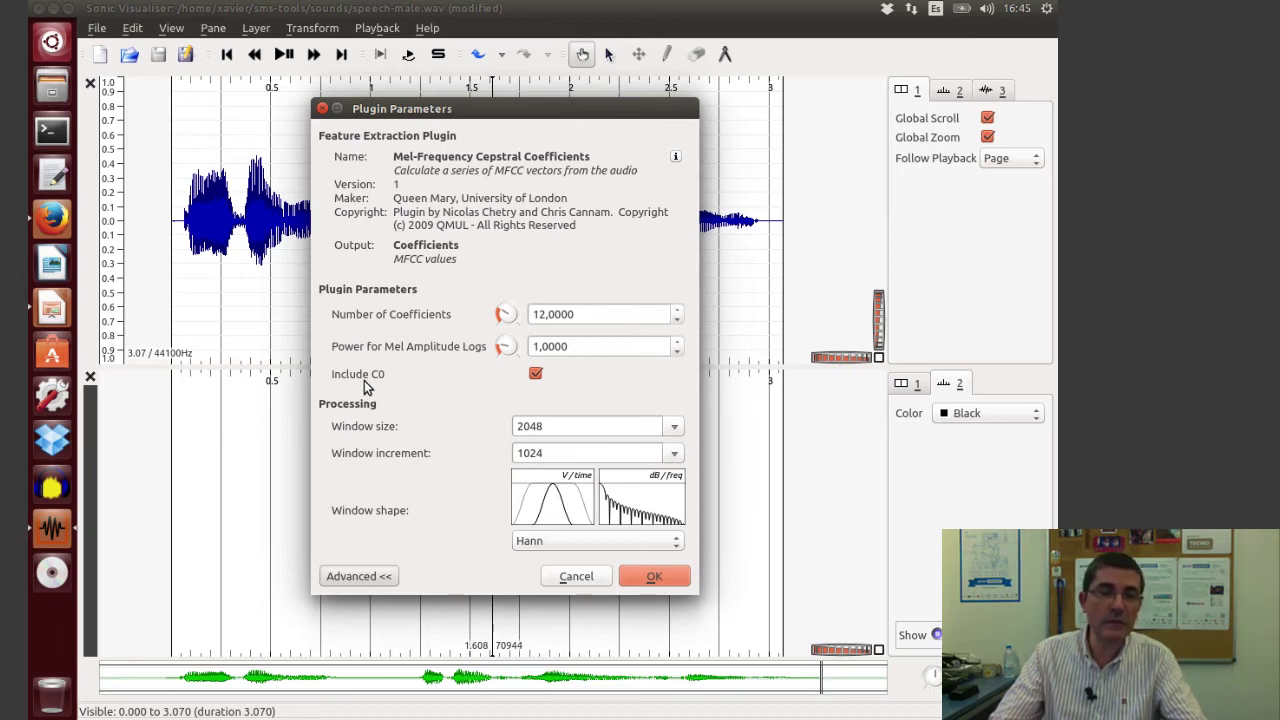
pyautogui.moveTo(365, 388)
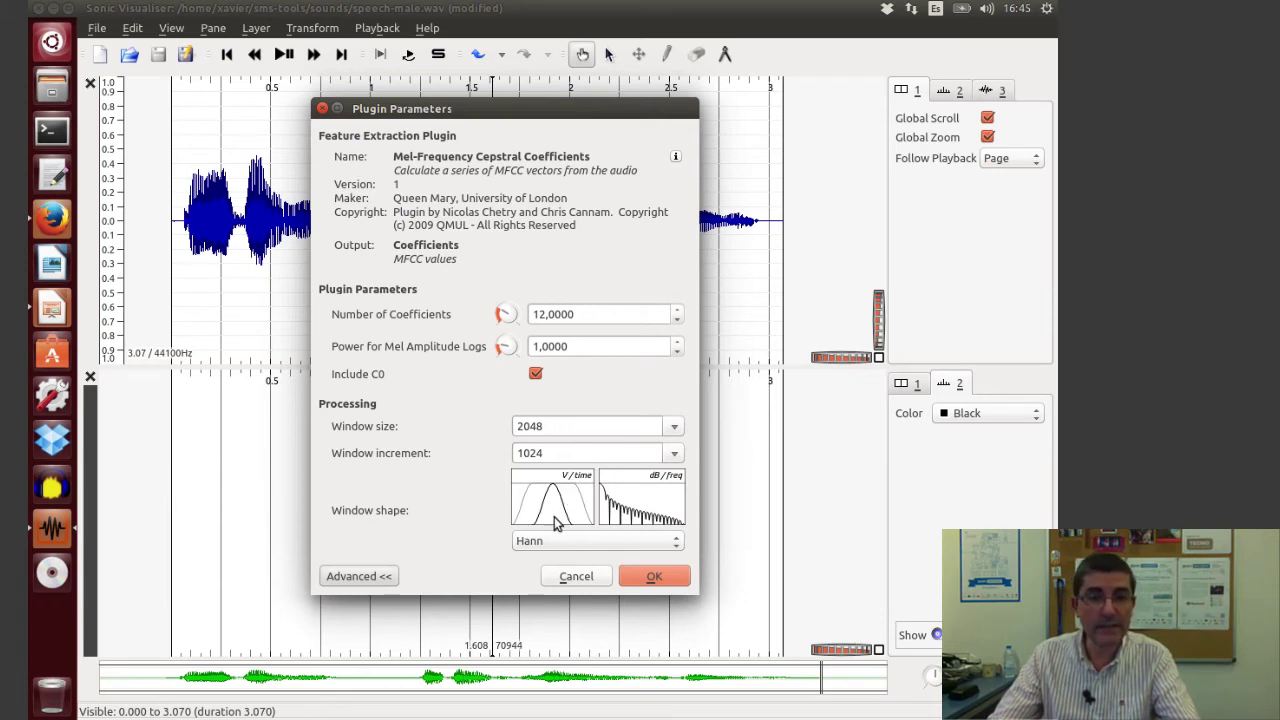
pyautogui.click(640, 574)
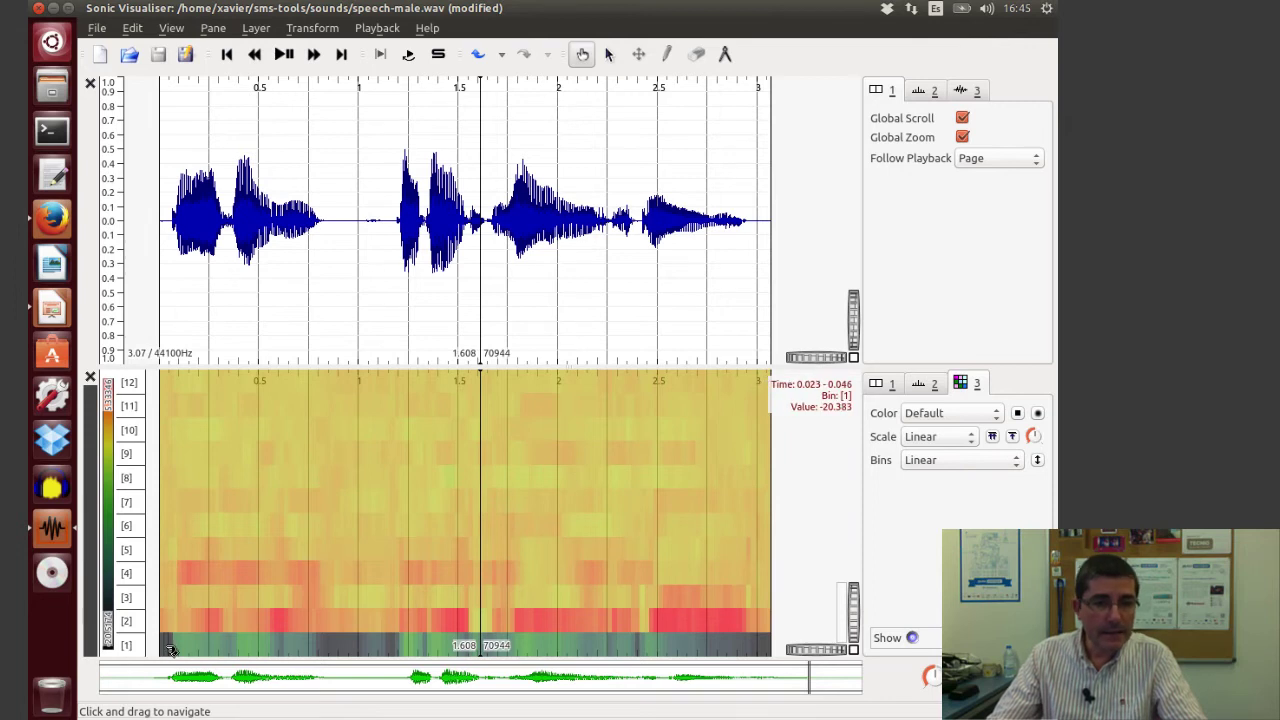
pyautogui.scroll(-8, 169, 649)
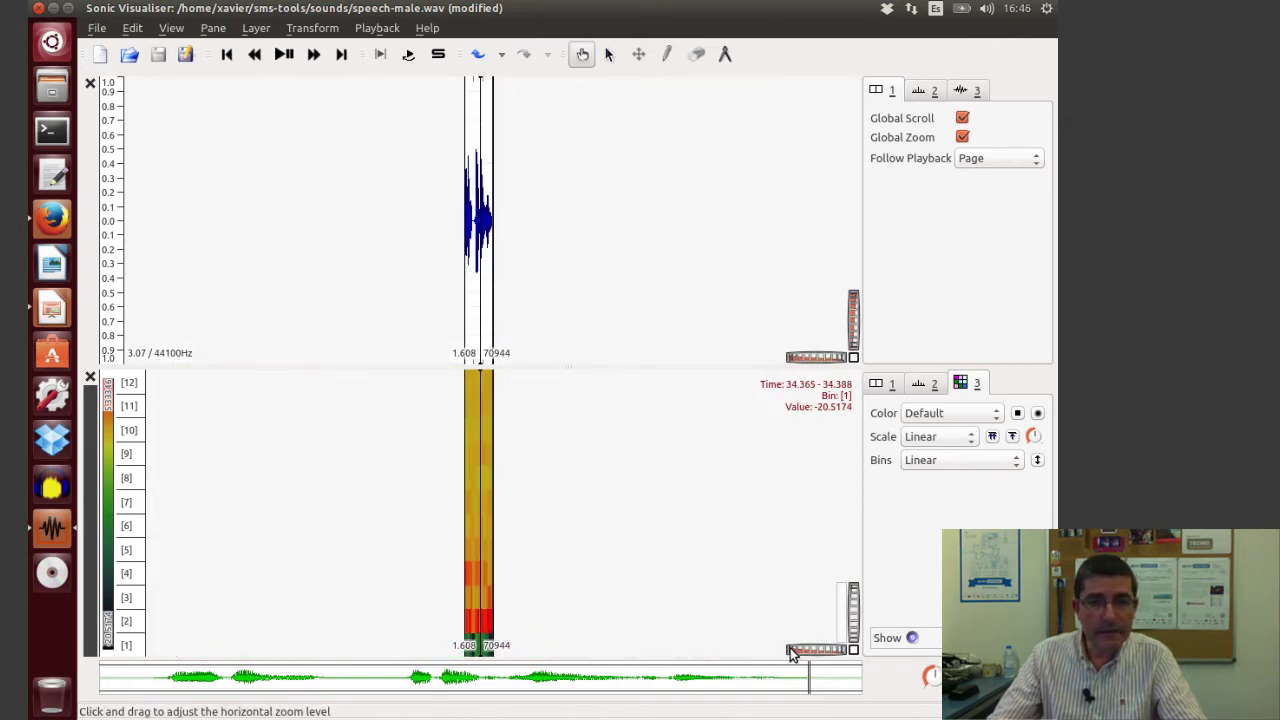
pyautogui.moveTo(792, 653); pyautogui.dragTo(877, 654)
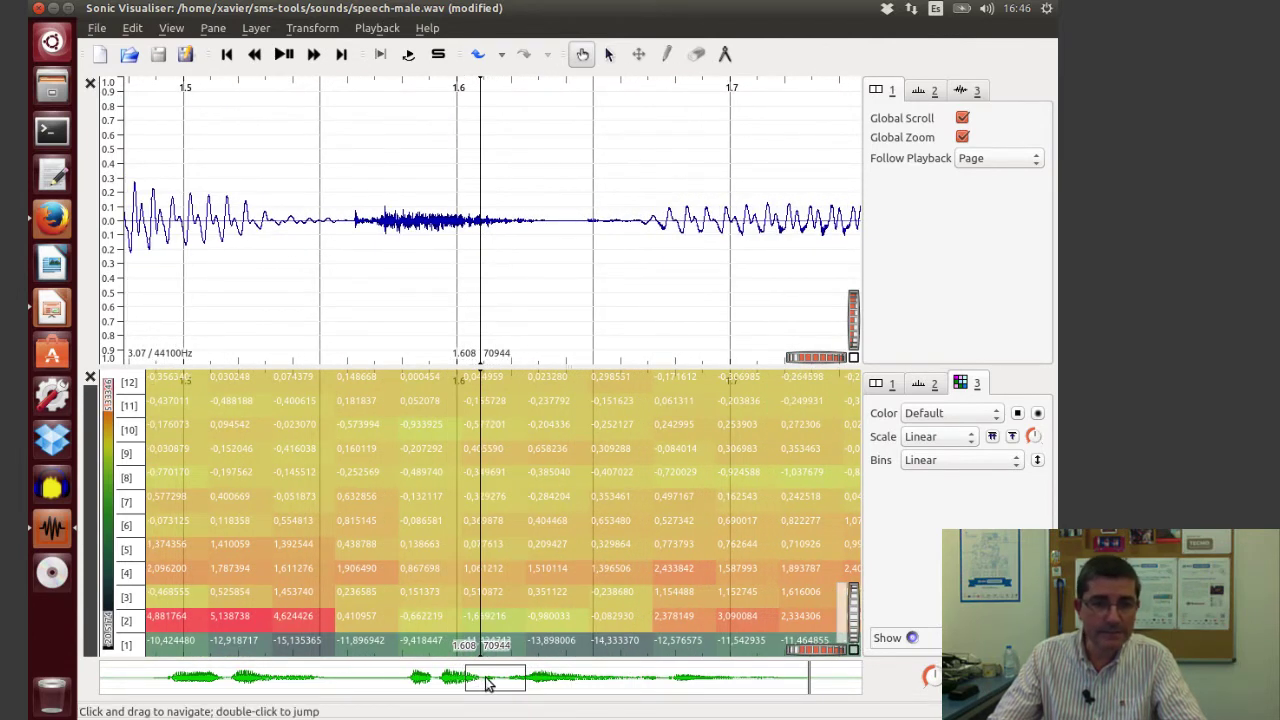
pyautogui.moveTo(463, 686); pyautogui.dragTo(178, 697)
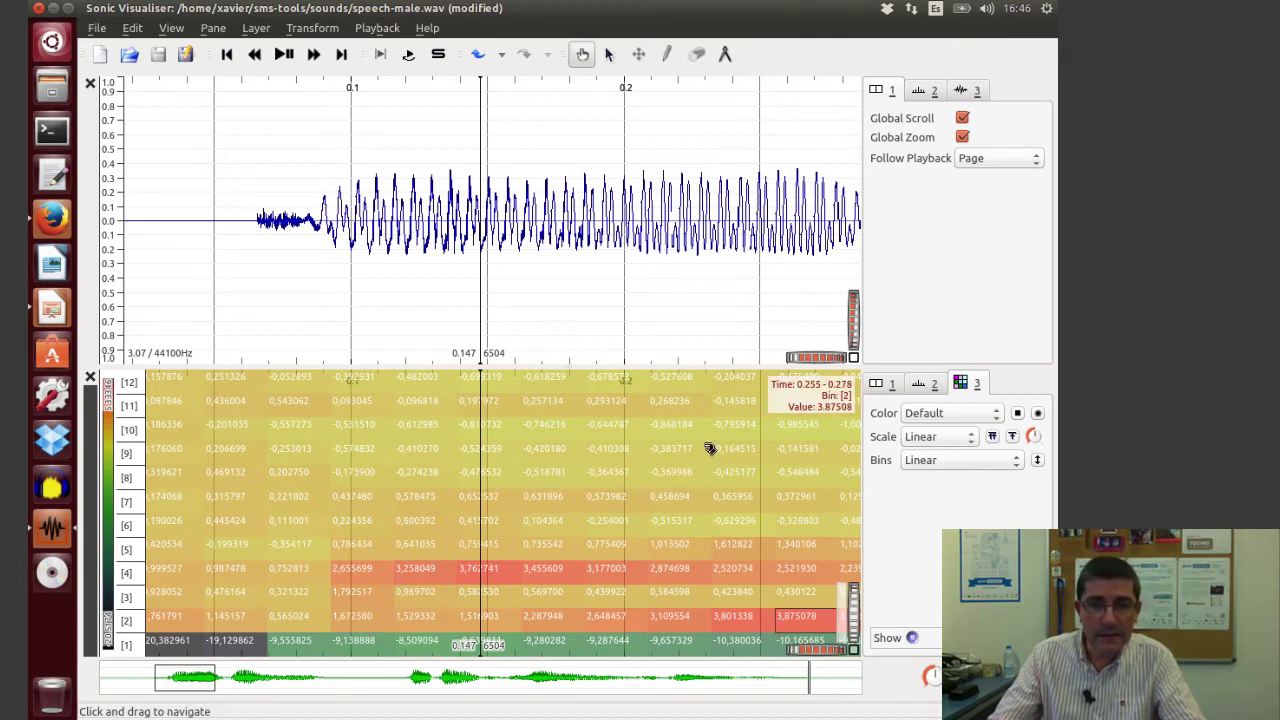
pyautogui.moveTo(805, 652); pyautogui.dragTo(786, 654)
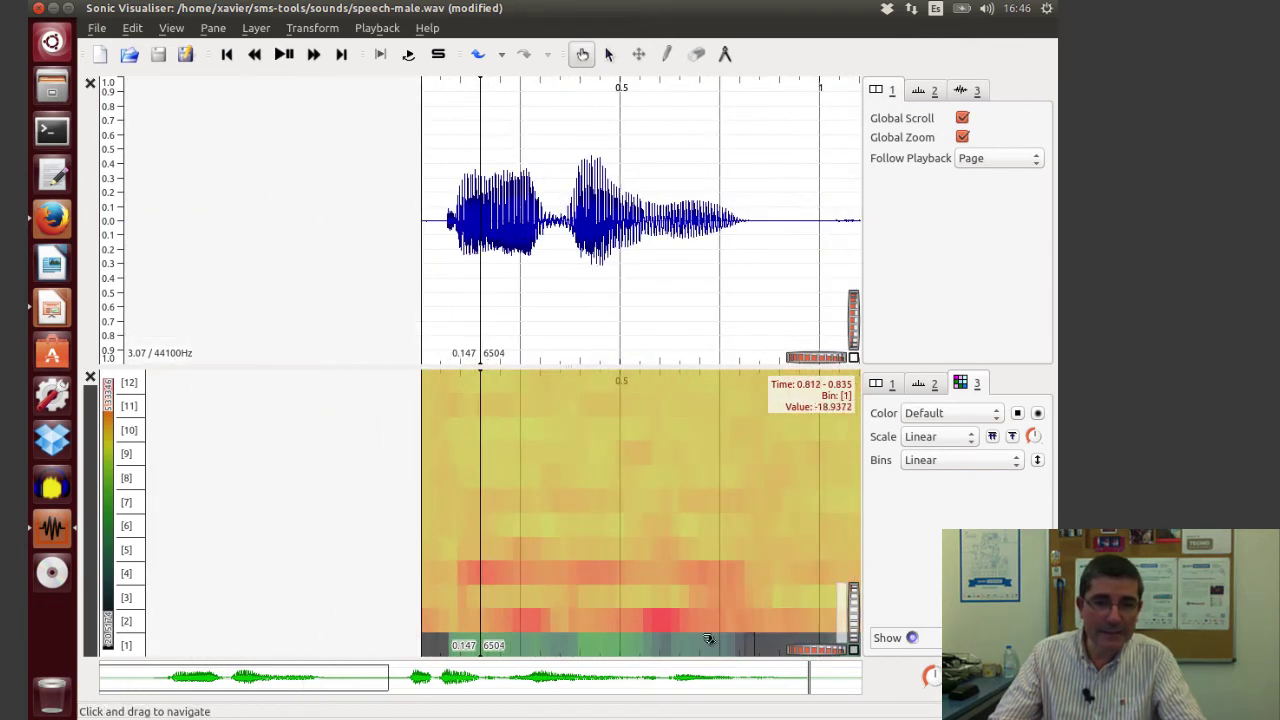
pyautogui.moveTo(317, 686); pyautogui.dragTo(548, 680)
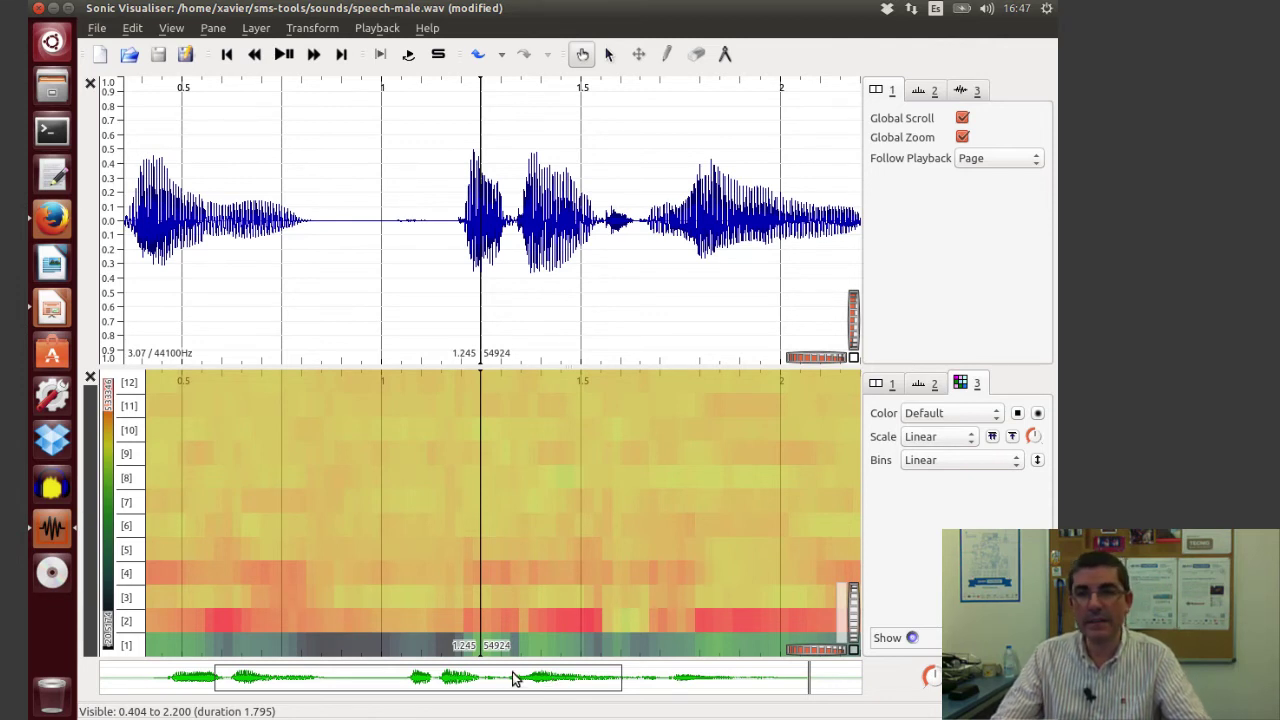
# - Open cello-double.wav from the sounds folder, discarding the unsaved speech session changes
pyautogui.click(96, 28)
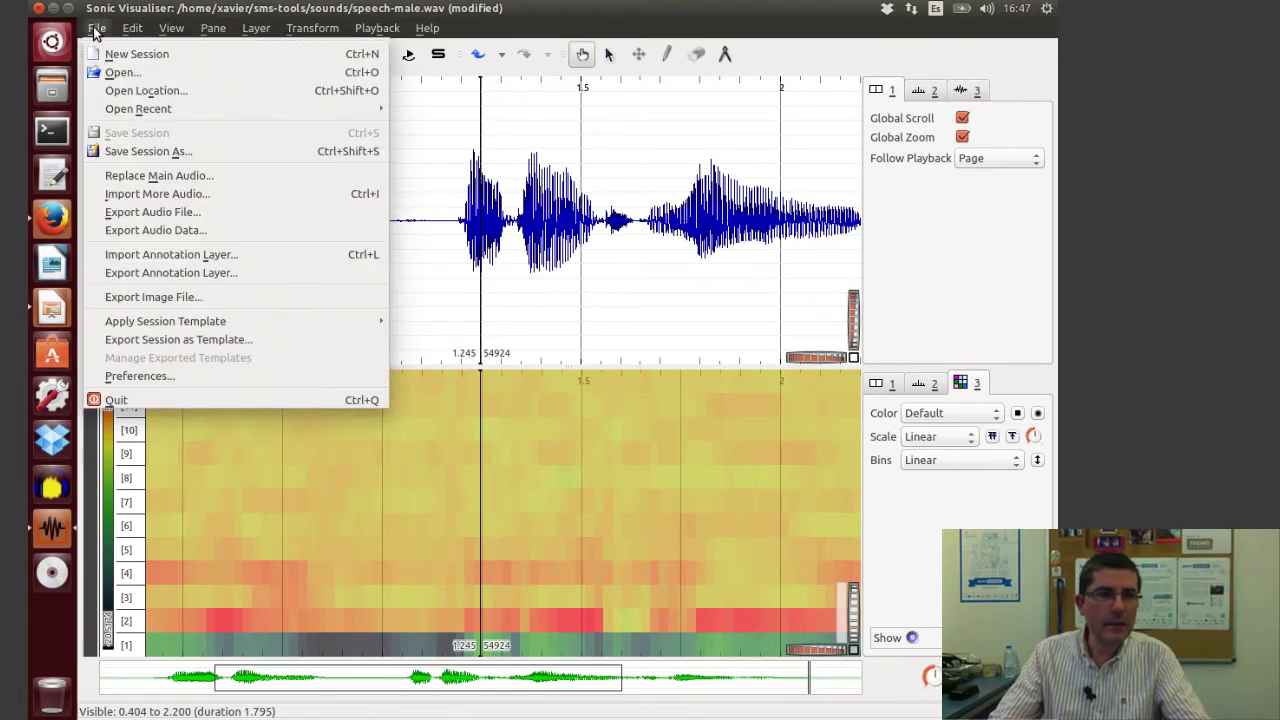
pyautogui.click(122, 77)
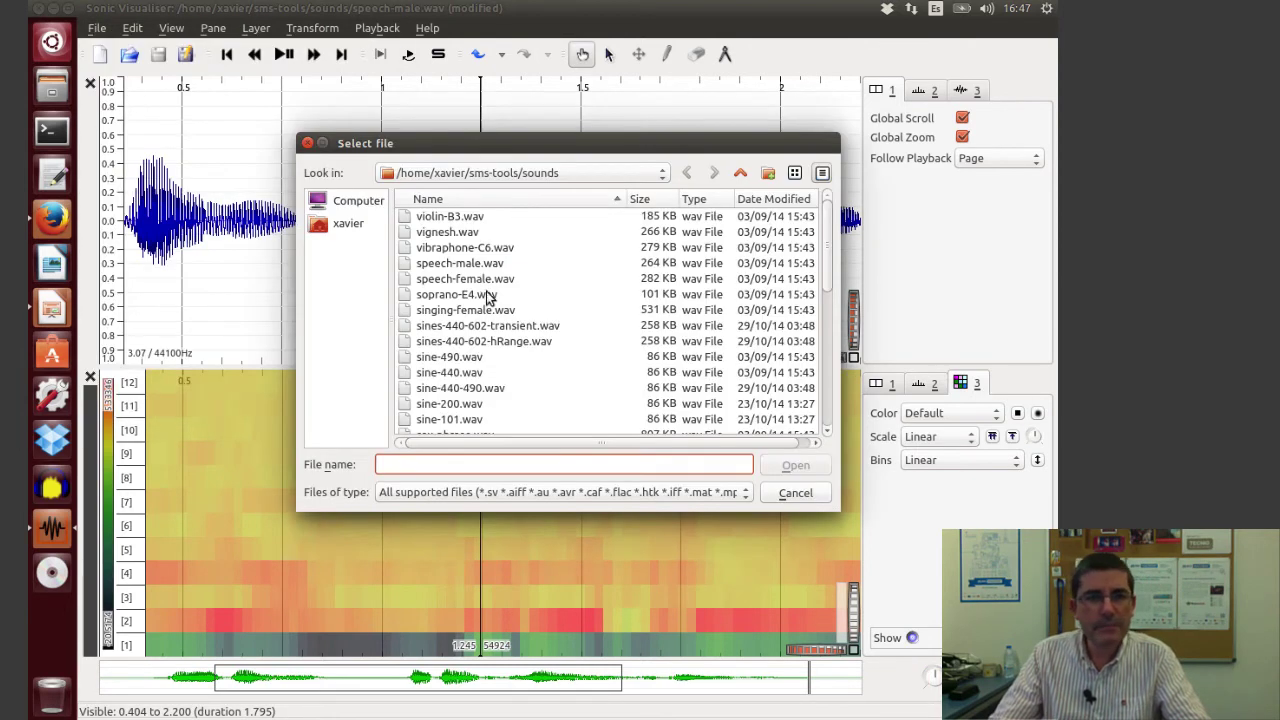
pyautogui.scroll(-2, 504, 328)
pyautogui.scroll(-3, 504, 330)
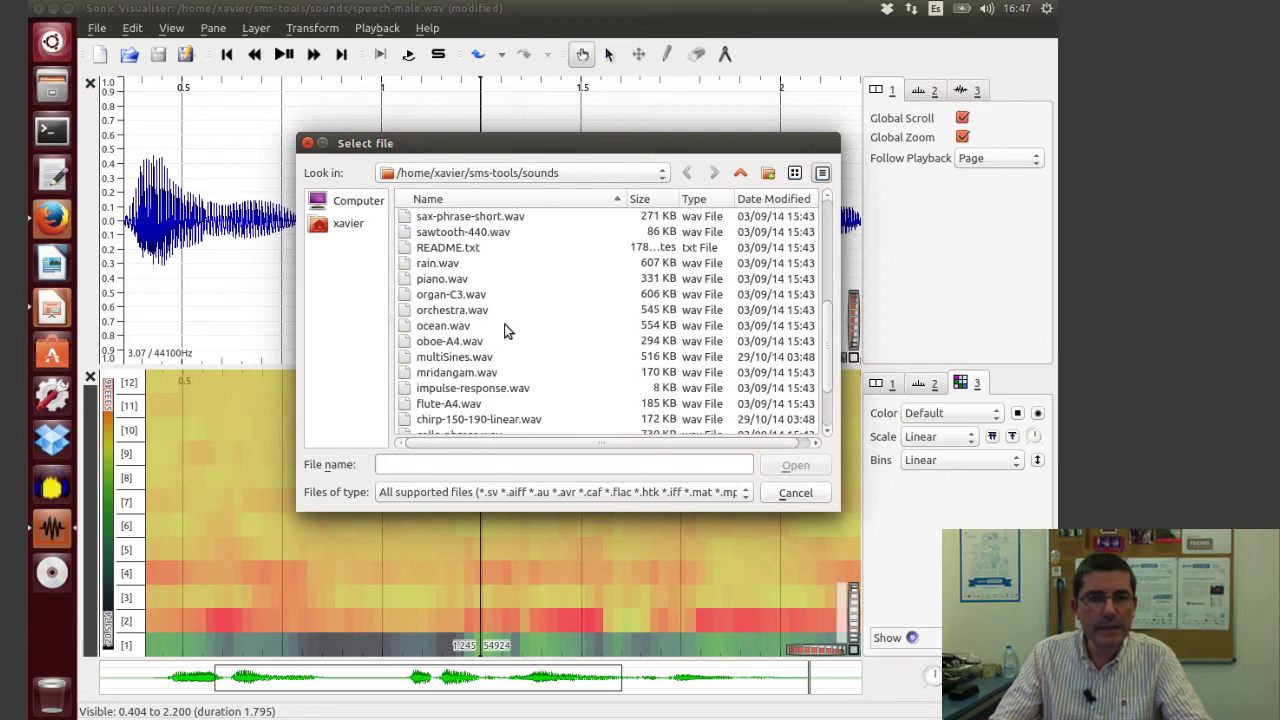
pyautogui.scroll(5, 504, 330)
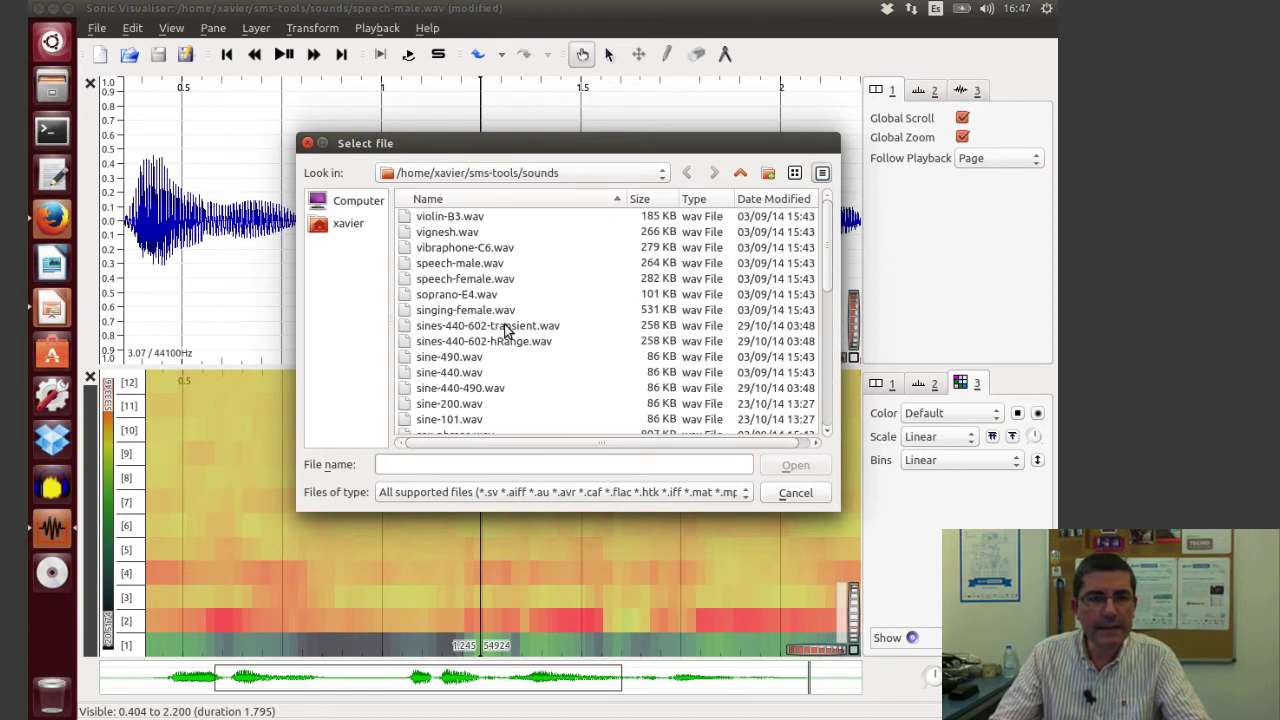
pyautogui.scroll(-1, 504, 330)
pyautogui.scroll(-6, 504, 330)
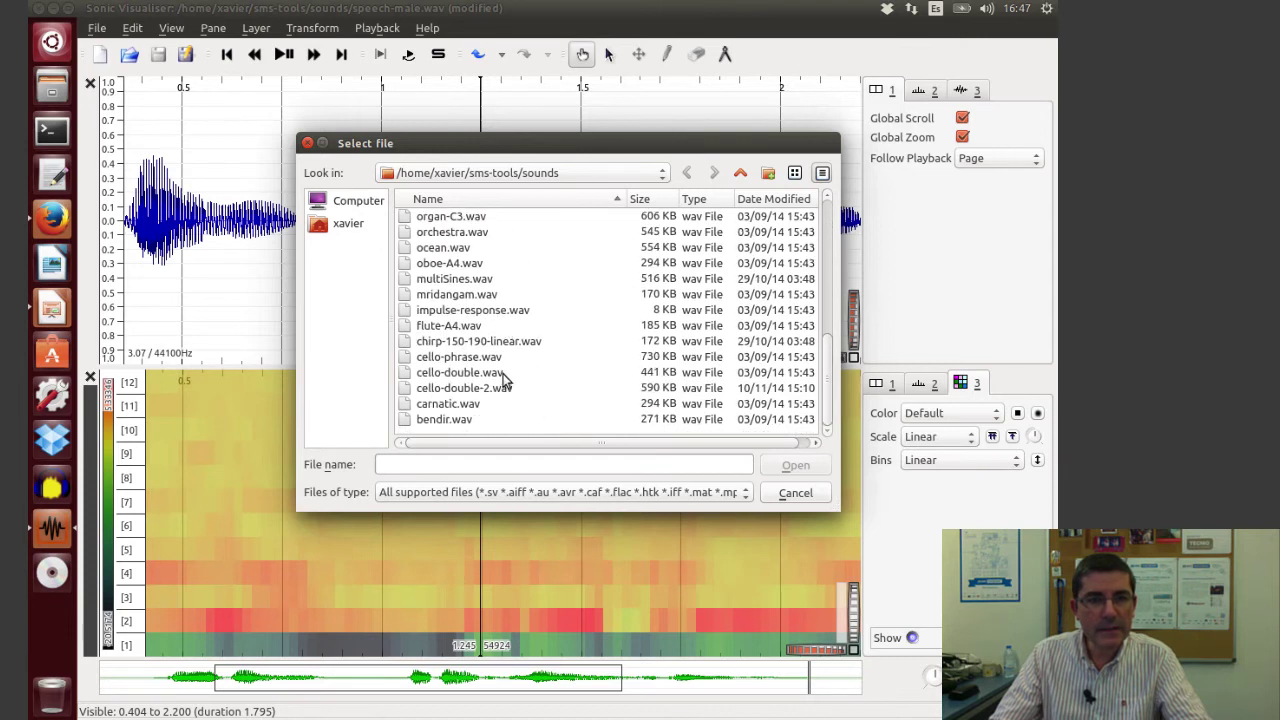
pyautogui.click(477, 374)
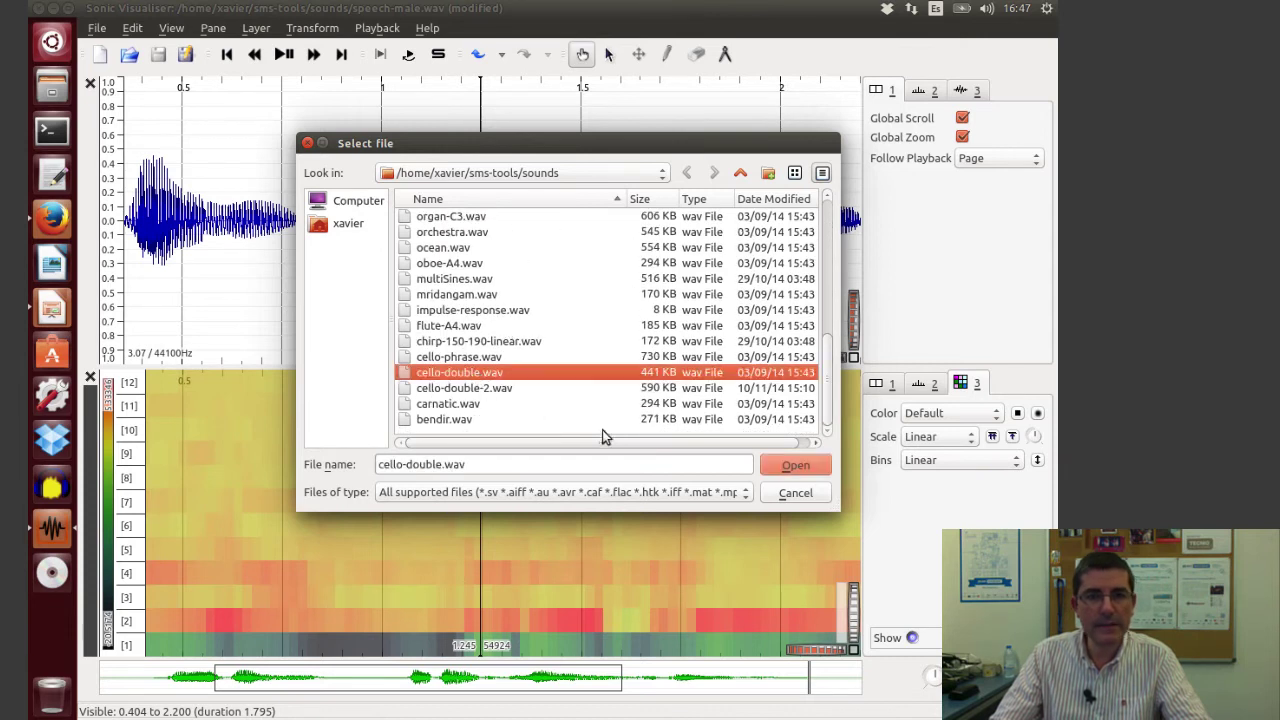
pyautogui.click(797, 466)
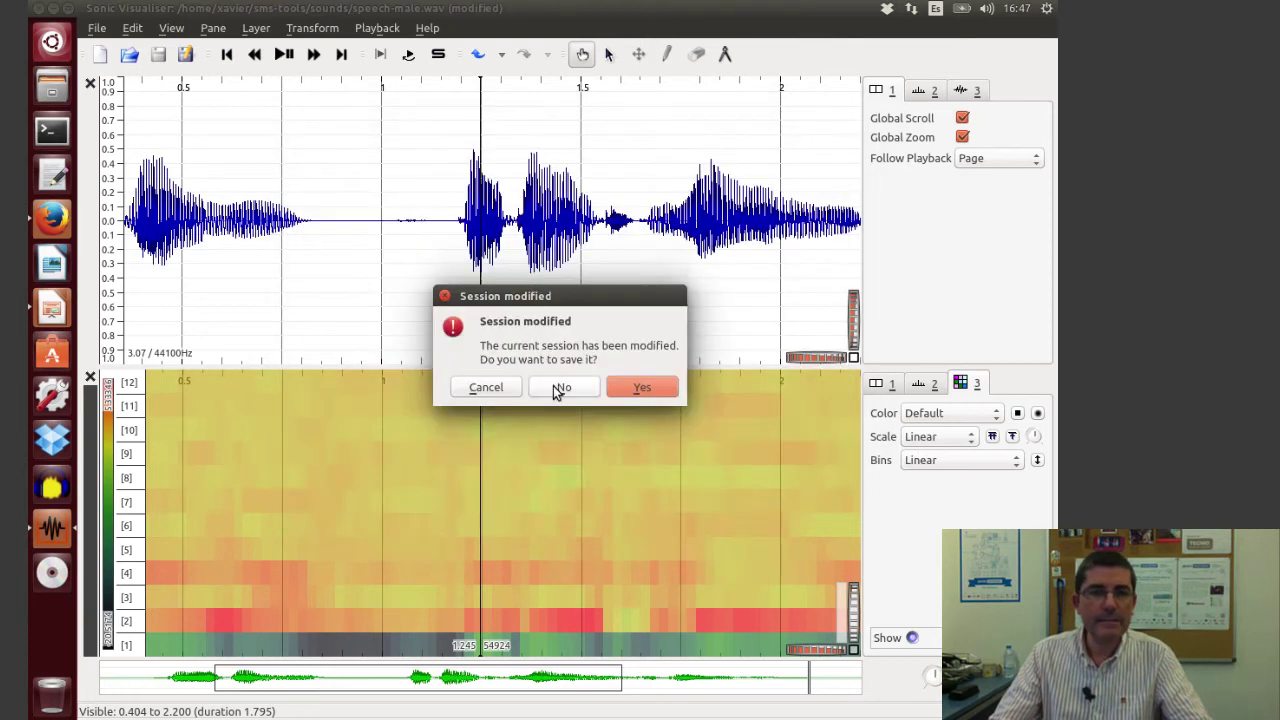
pyautogui.click(565, 389)
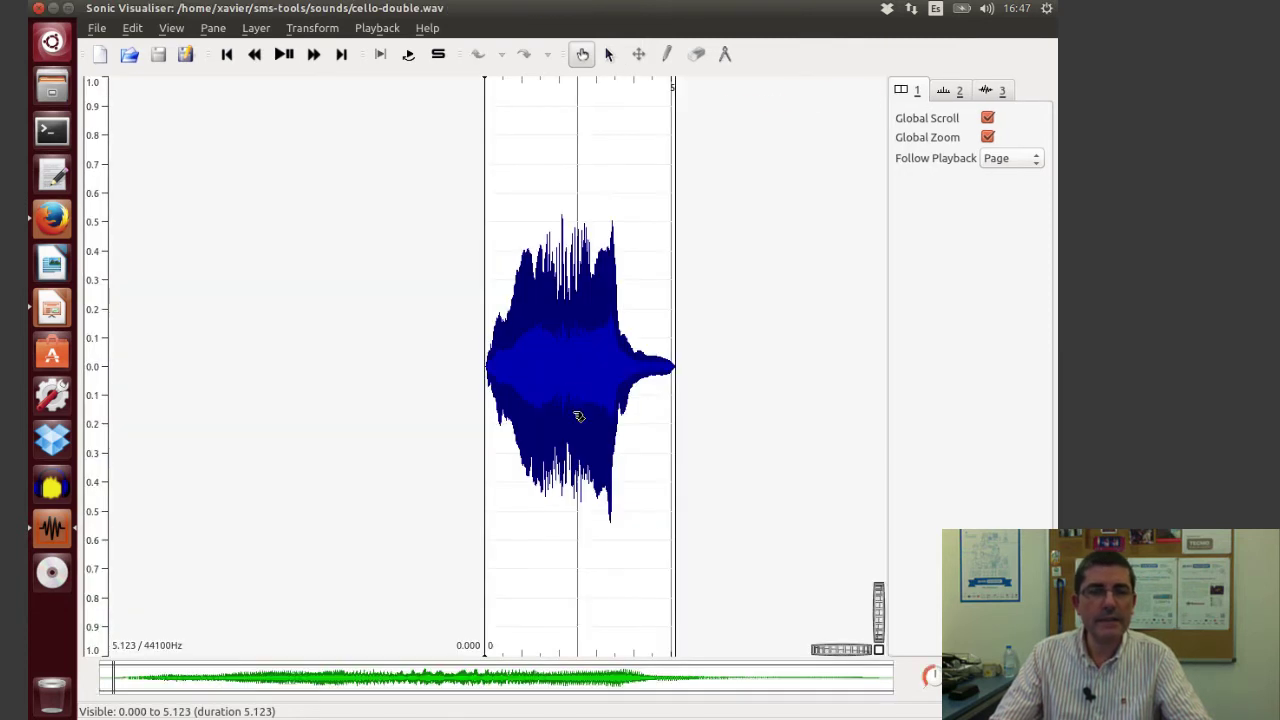
# - Zoom into the cello waveform, play the recording, and pan the view toward its end
pyautogui.moveTo(839, 655); pyautogui.dragTo(826, 652)
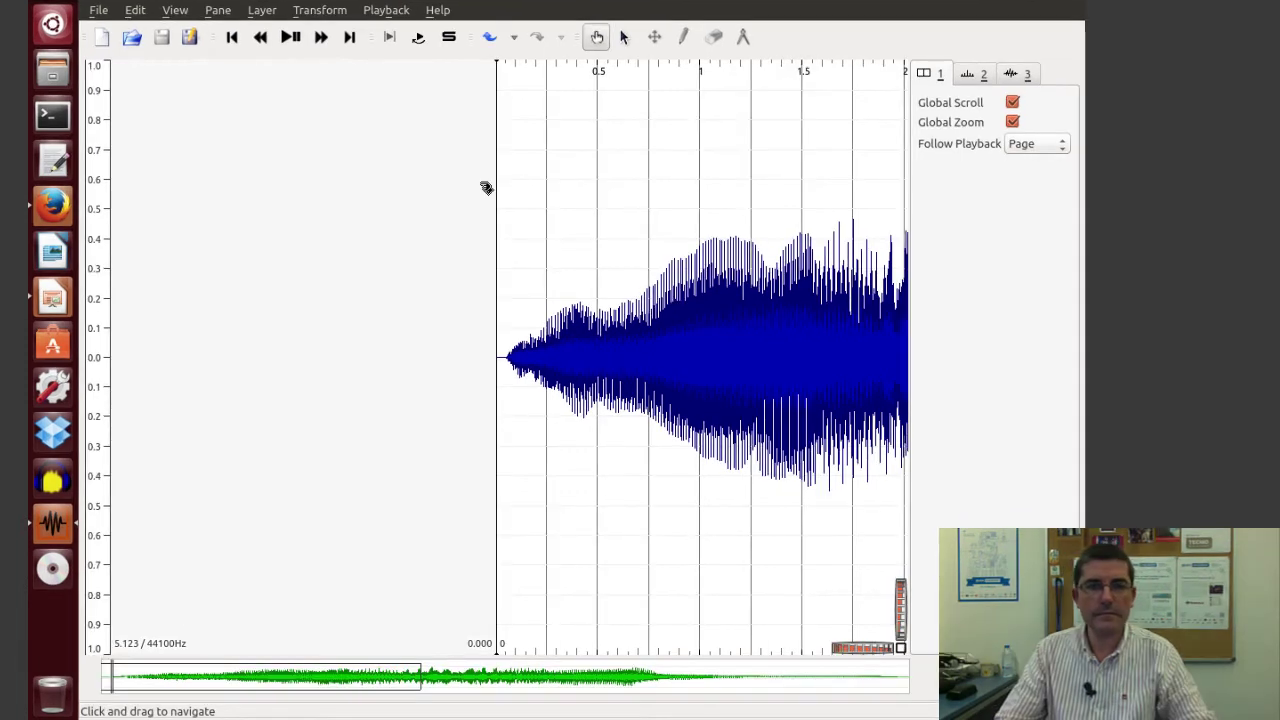
pyautogui.press('space')
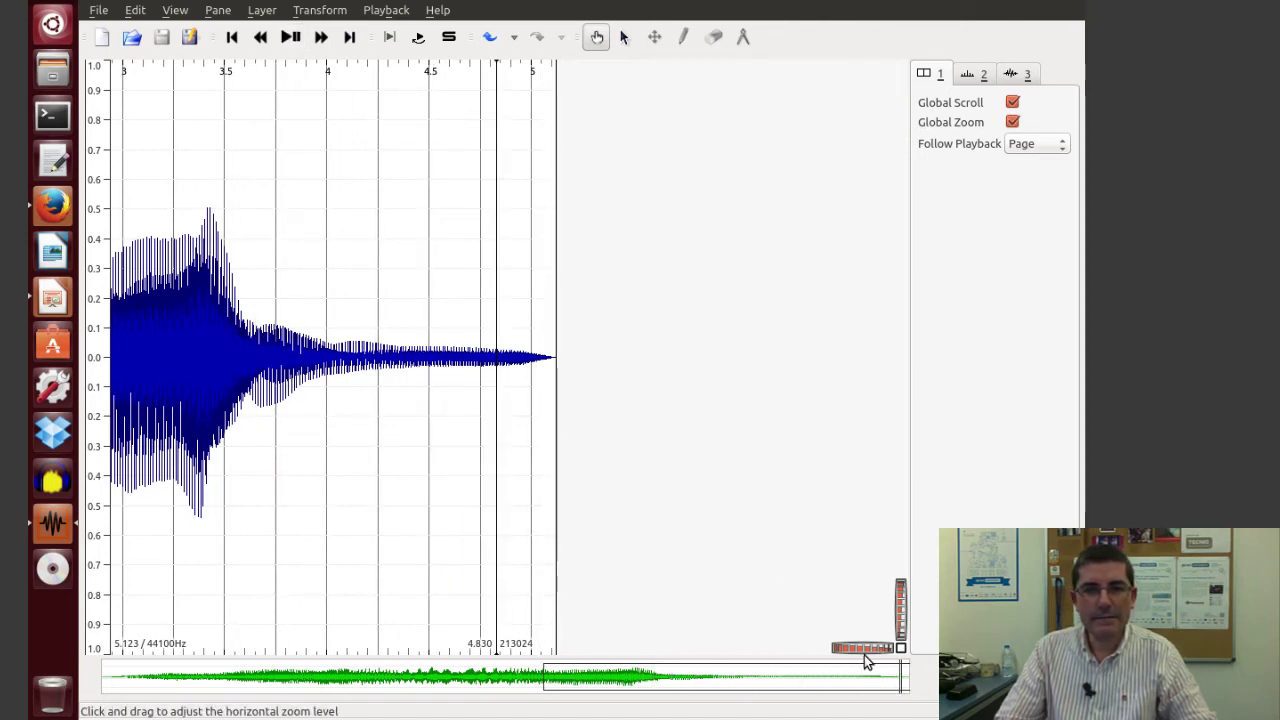
pyautogui.moveTo(502, 668); pyautogui.dragTo(112, 656)
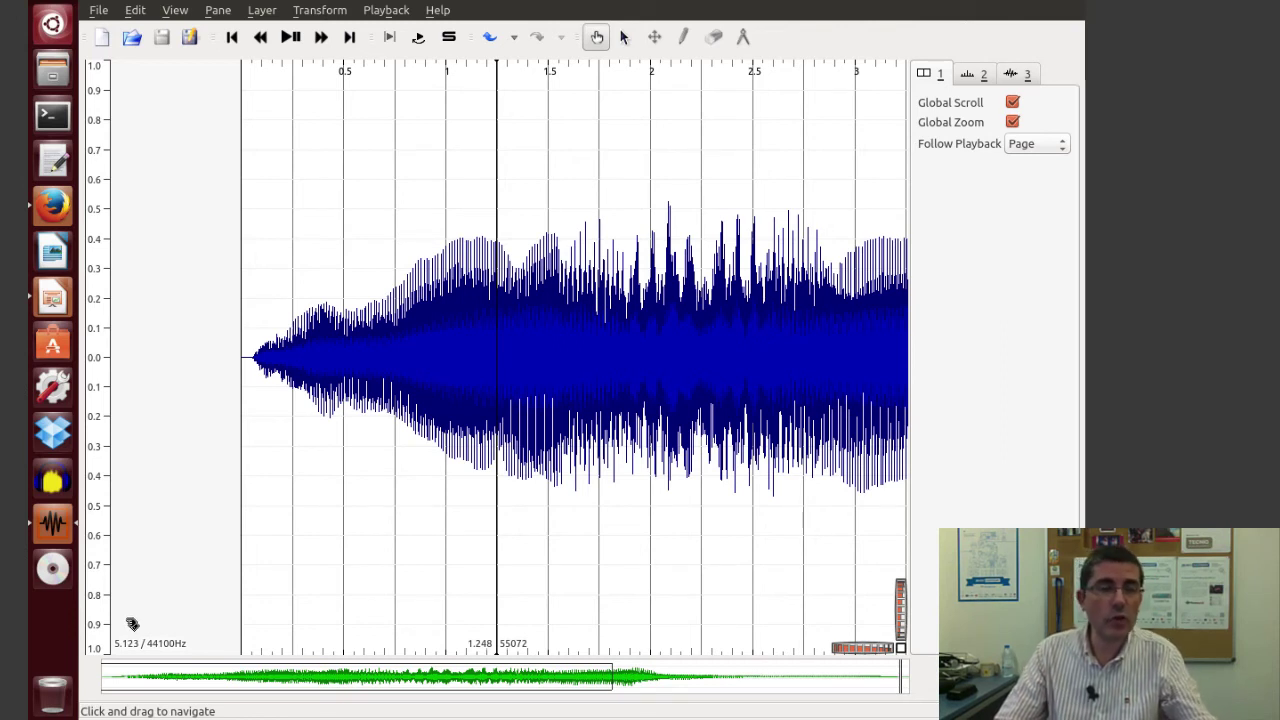
# - Browse the analysis transforms without choosing one, then add an empty pane below the waveform
pyautogui.click(326, 12)
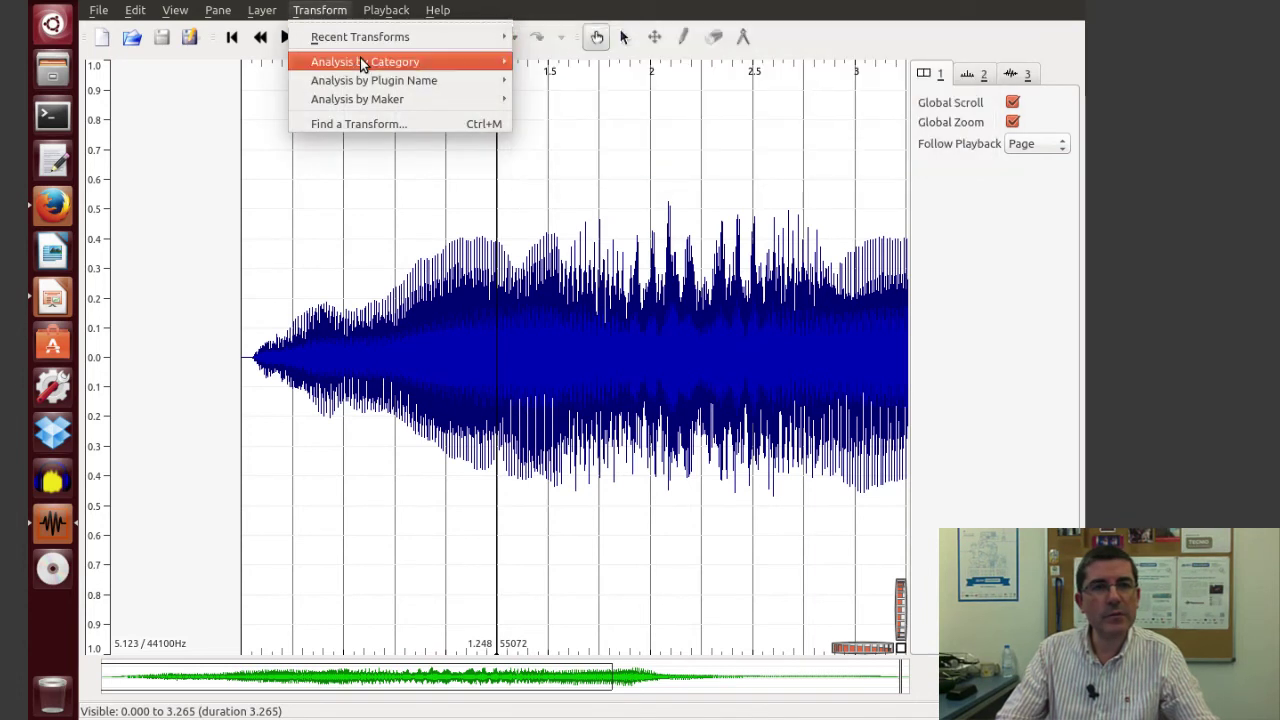
pyautogui.moveTo(362, 64)
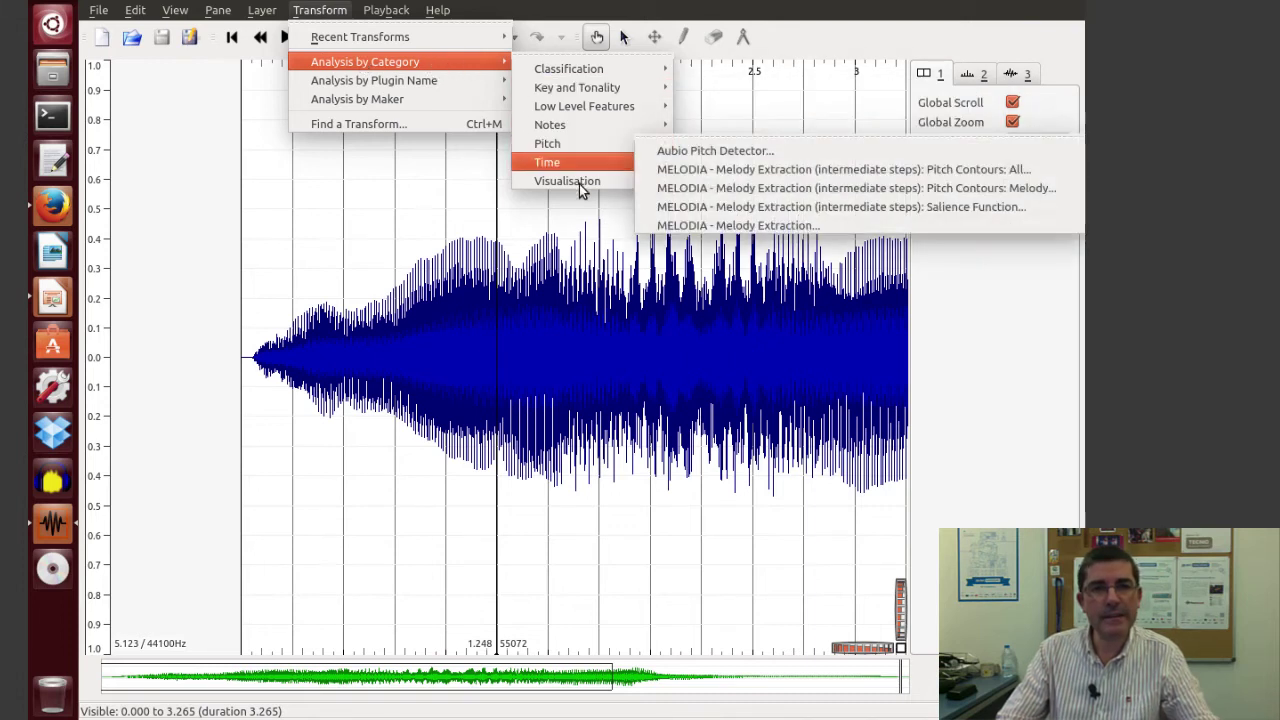
pyautogui.moveTo(580, 187)
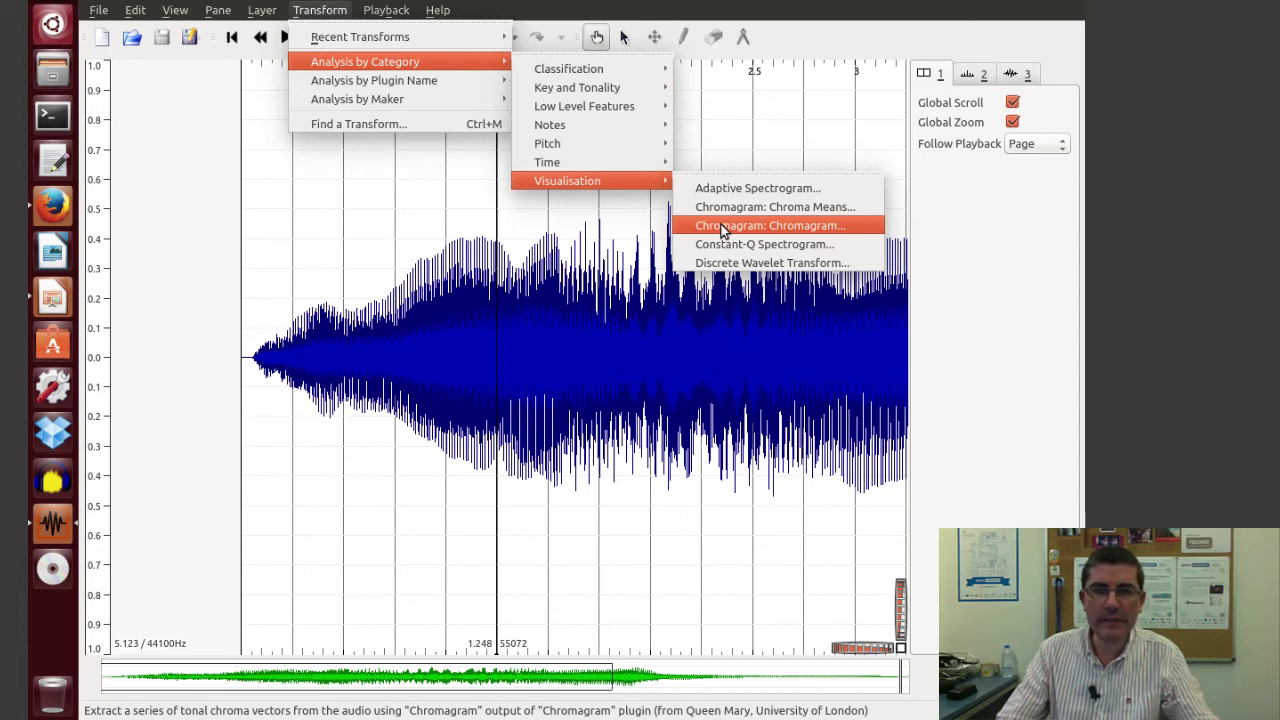
pyautogui.click(377, 203)
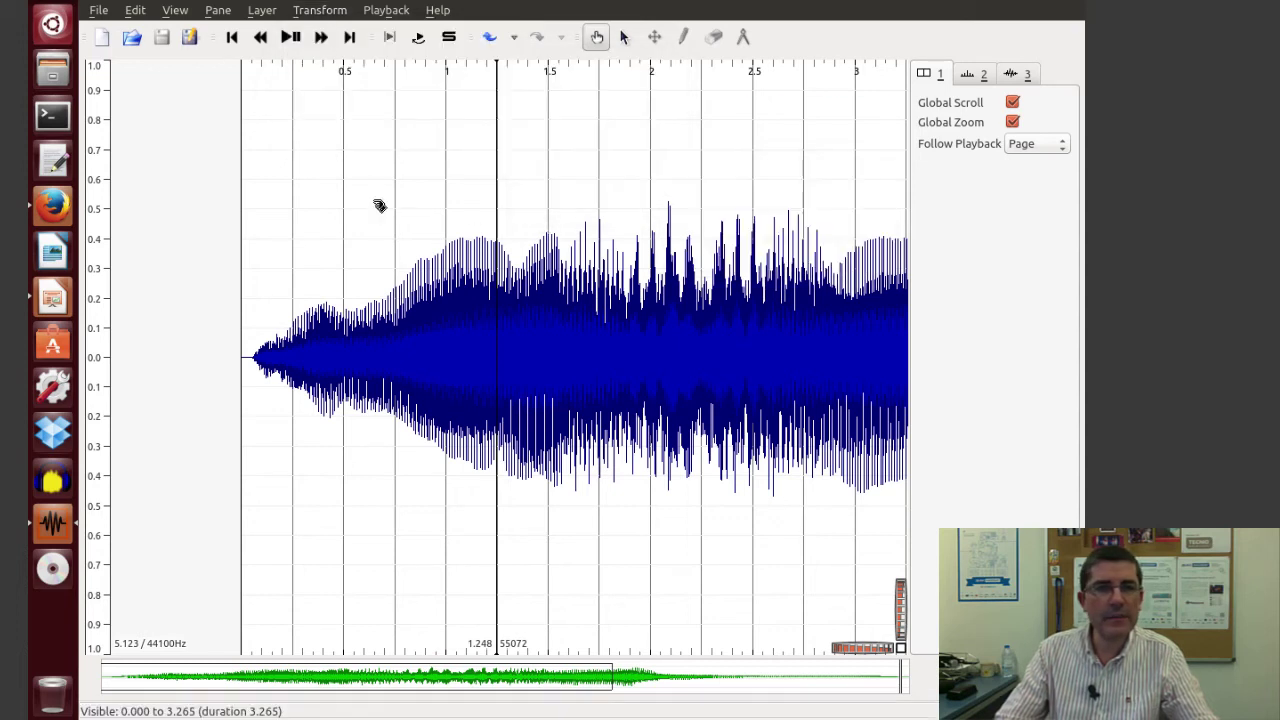
pyautogui.click(208, 10)
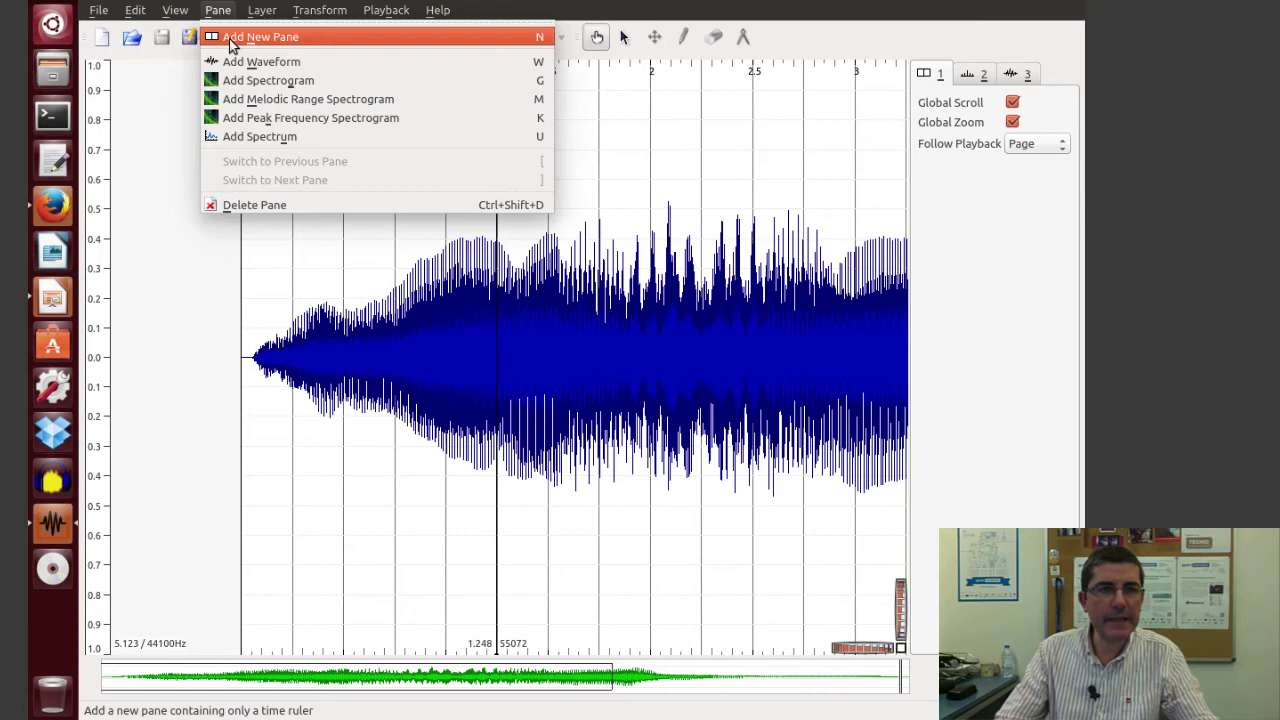
pyautogui.click(215, 36)
# - Choose the Chromagram visualisation transform, bringing up its settings with window size 16384, increment 2048
pyautogui.click(323, 12)
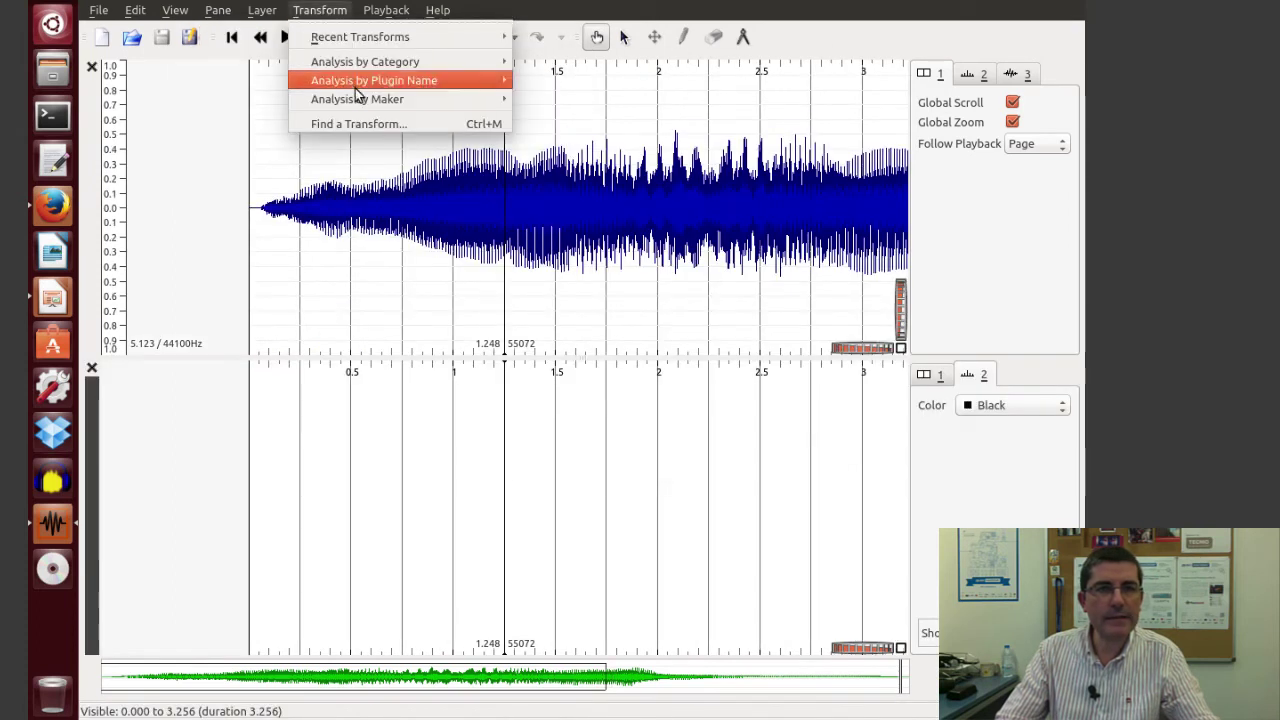
pyautogui.moveTo(382, 44)
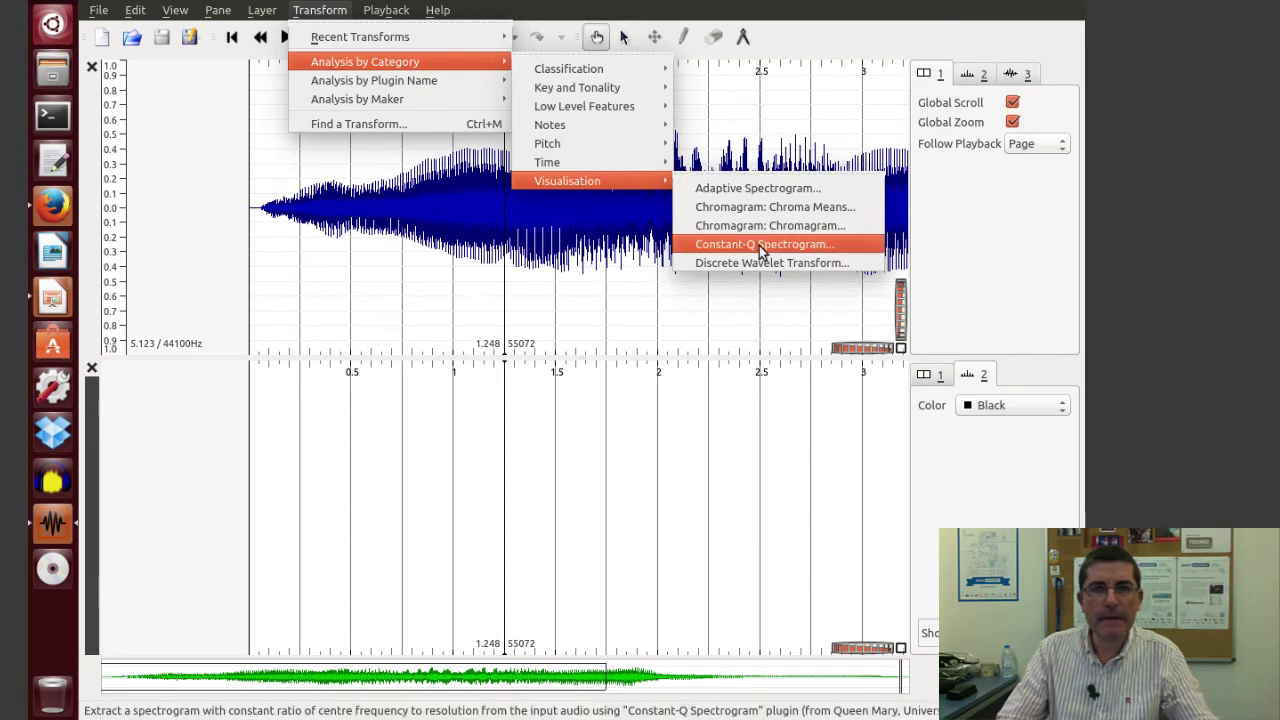
pyautogui.click(771, 228)
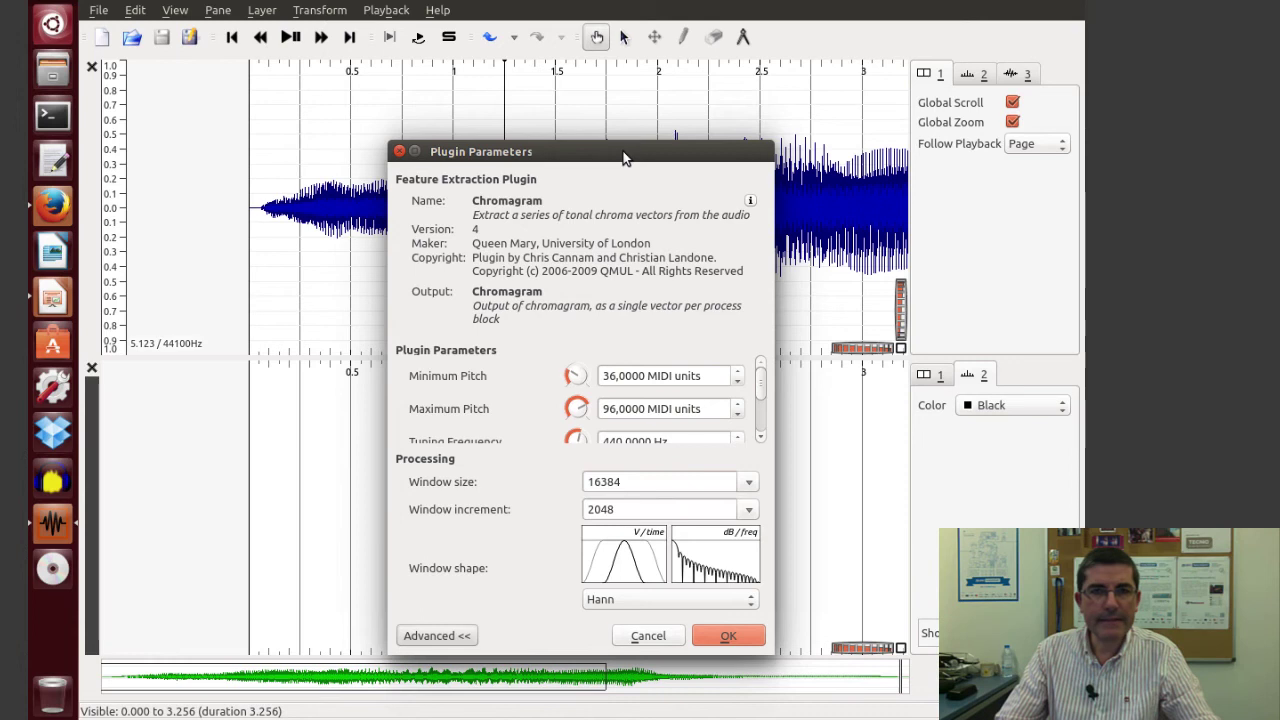
# - Review the pitch range, tuning frequency and 12 bins per octave, then compute the cello chromagram
pyautogui.moveTo(623, 151); pyautogui.dragTo(568, 86)
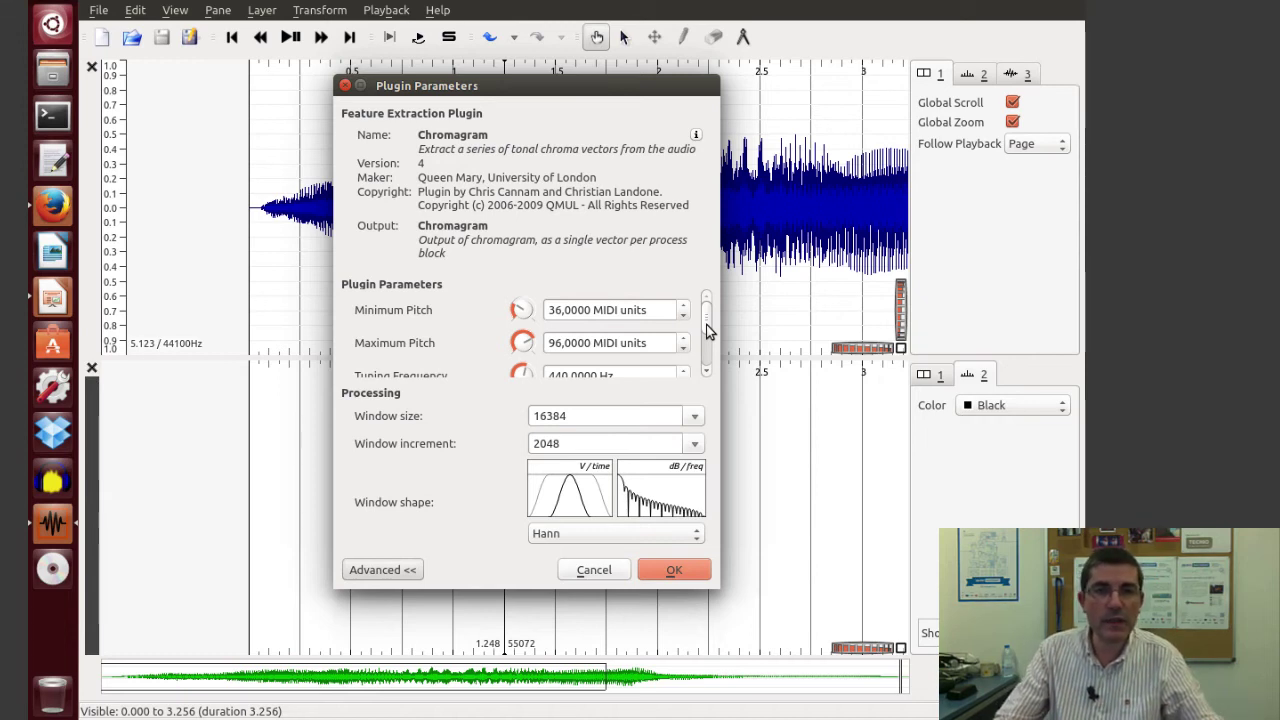
pyautogui.moveTo(707, 330); pyautogui.dragTo(707, 343)
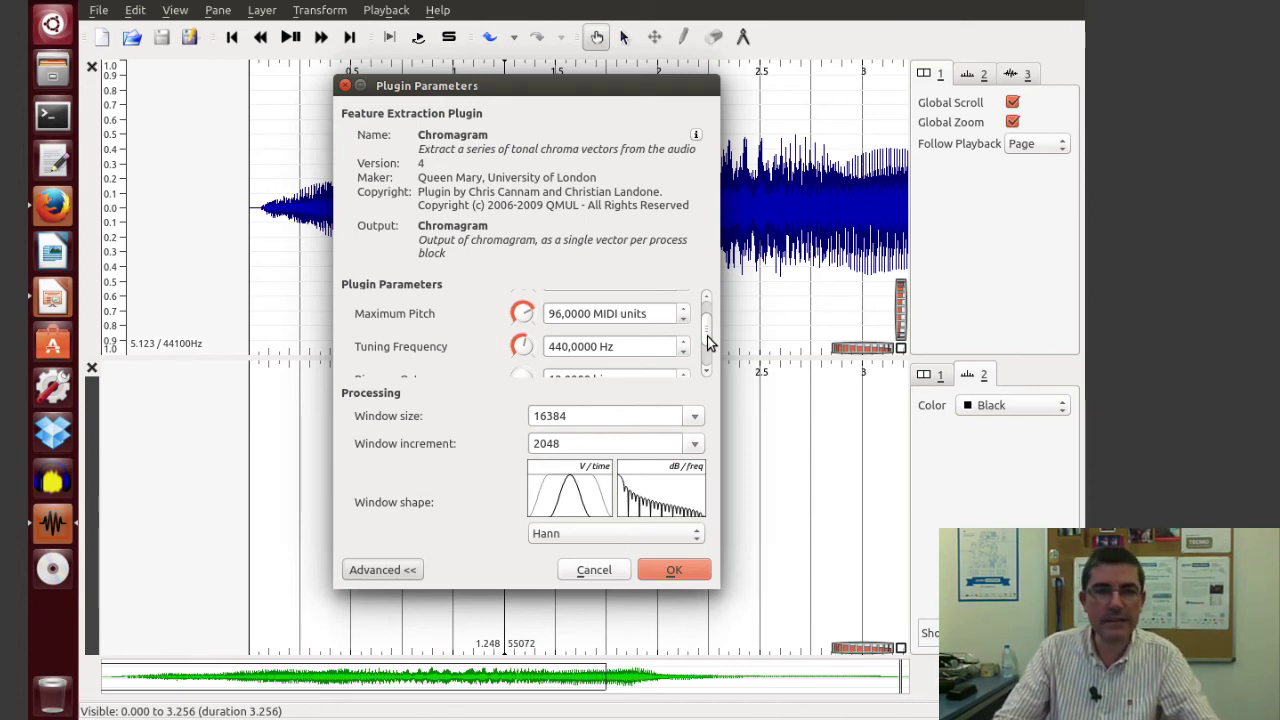
pyautogui.moveTo(707, 342); pyautogui.dragTo(705, 362)
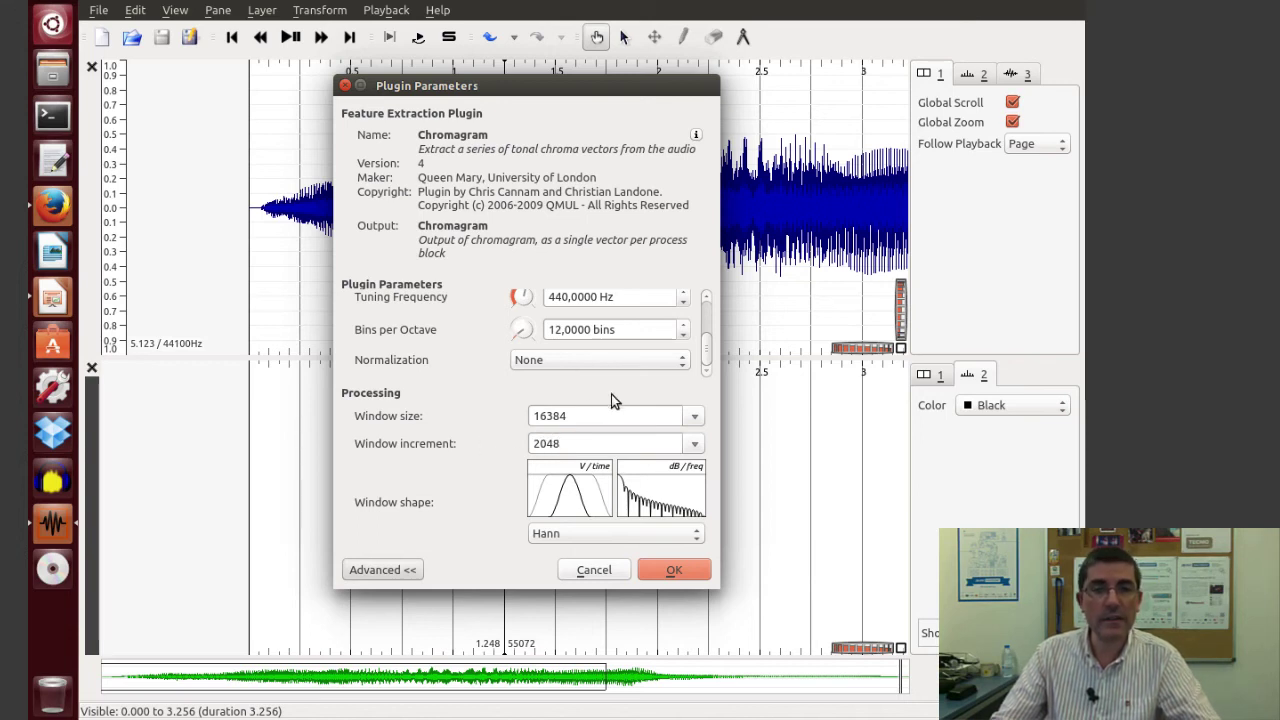
pyautogui.scroll(3, 703, 363)
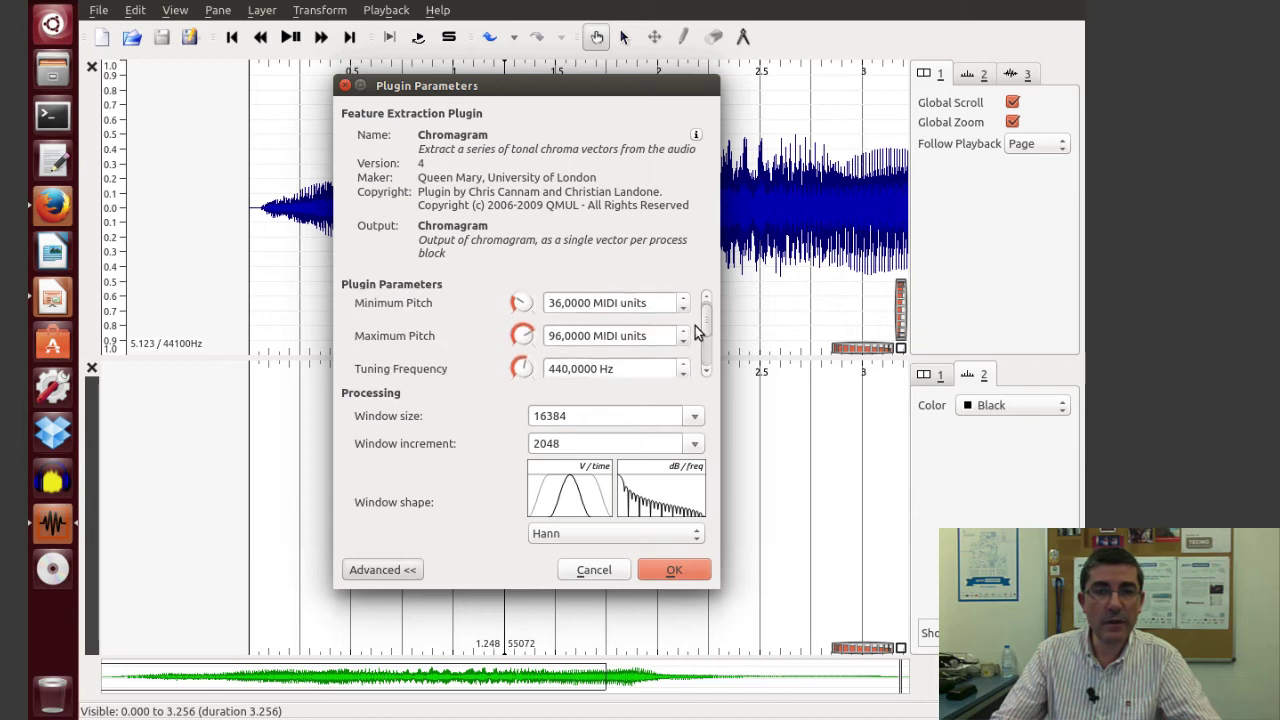
pyautogui.click(670, 570)
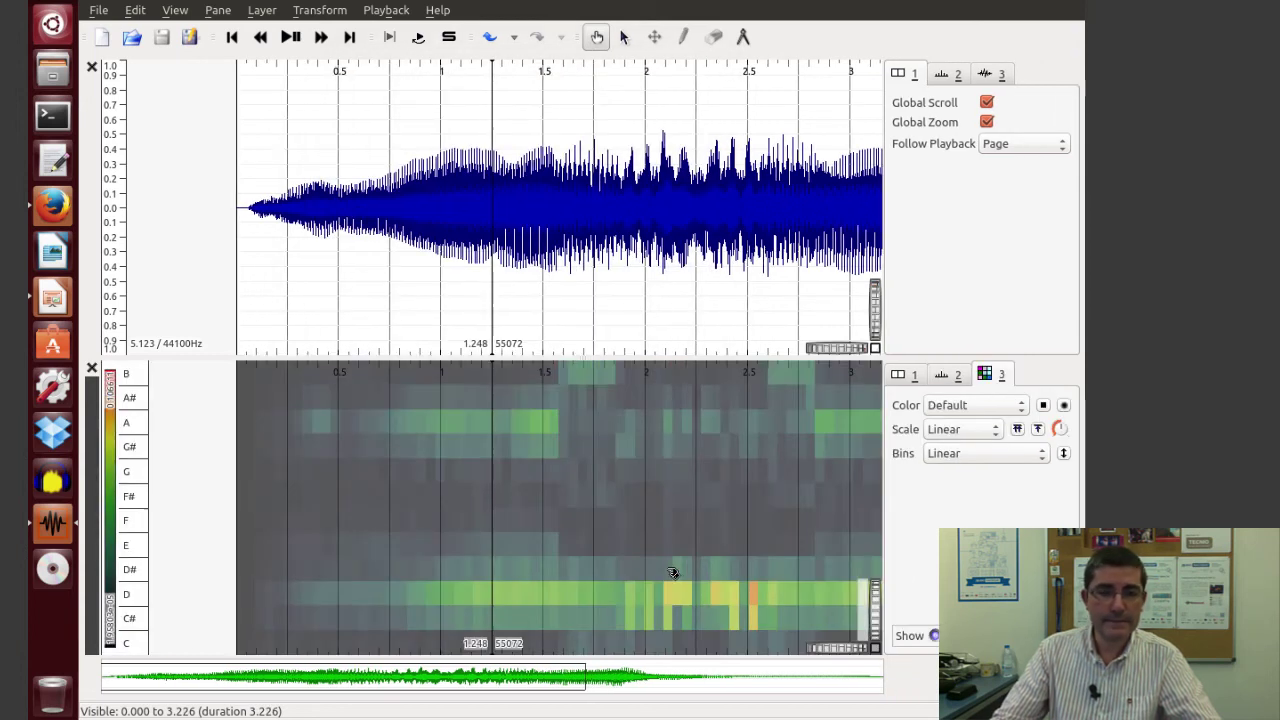
# - Shift the view later and set the chromagram Gain to 2dB so D and A show red
pyautogui.moveTo(363, 670); pyautogui.dragTo(507, 686)
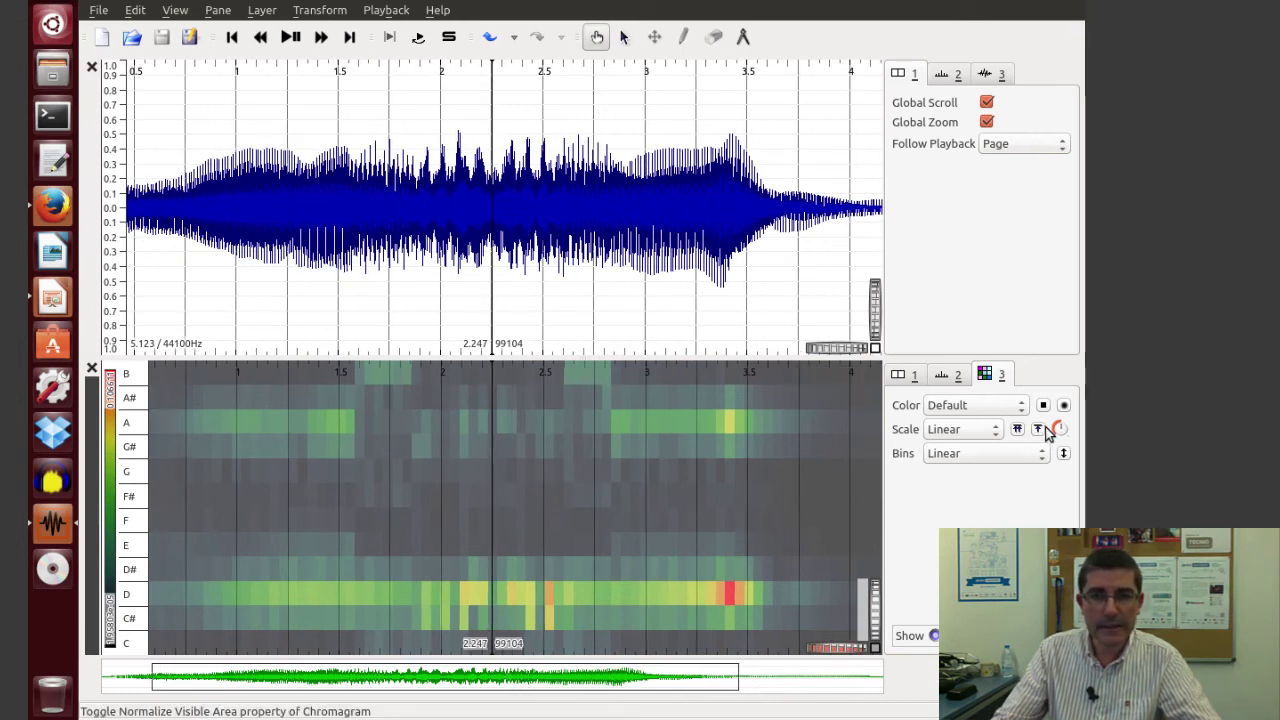
pyautogui.scroll(3, 1059, 430)
pyautogui.scroll(-3, 1059, 430)
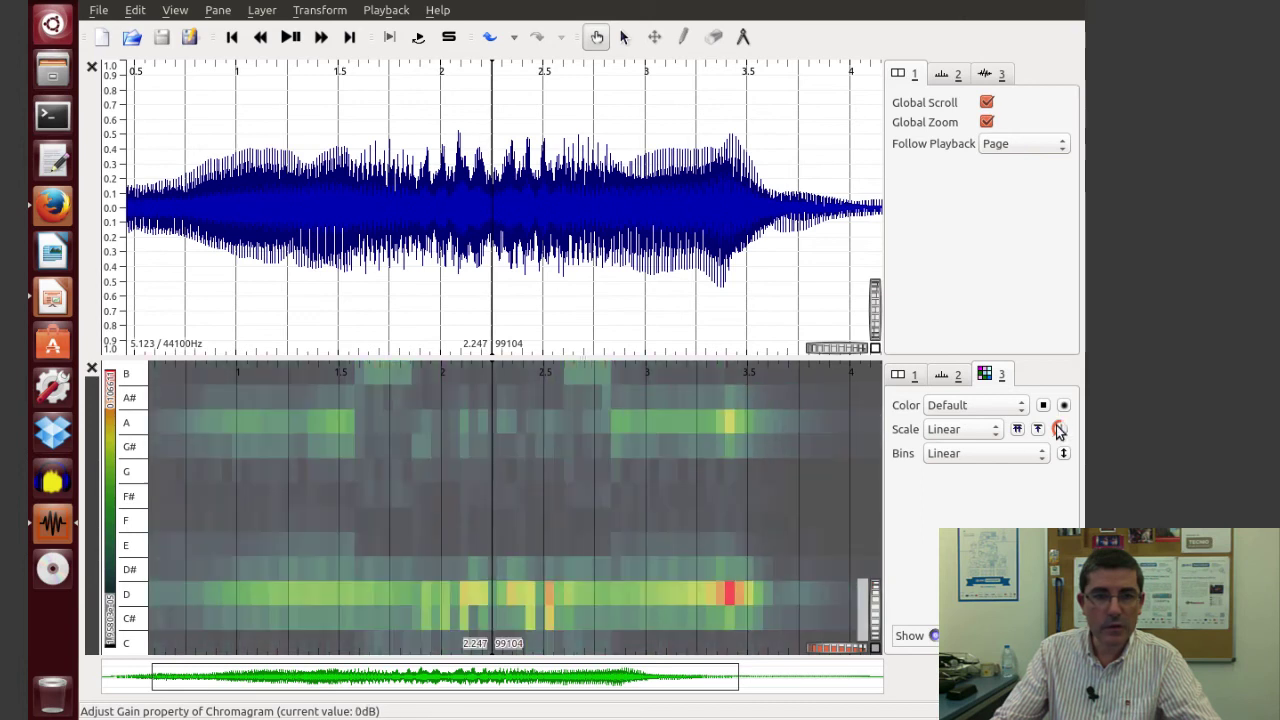
pyautogui.scroll(1, 1059, 430)
pyautogui.scroll(1, 1059, 430)
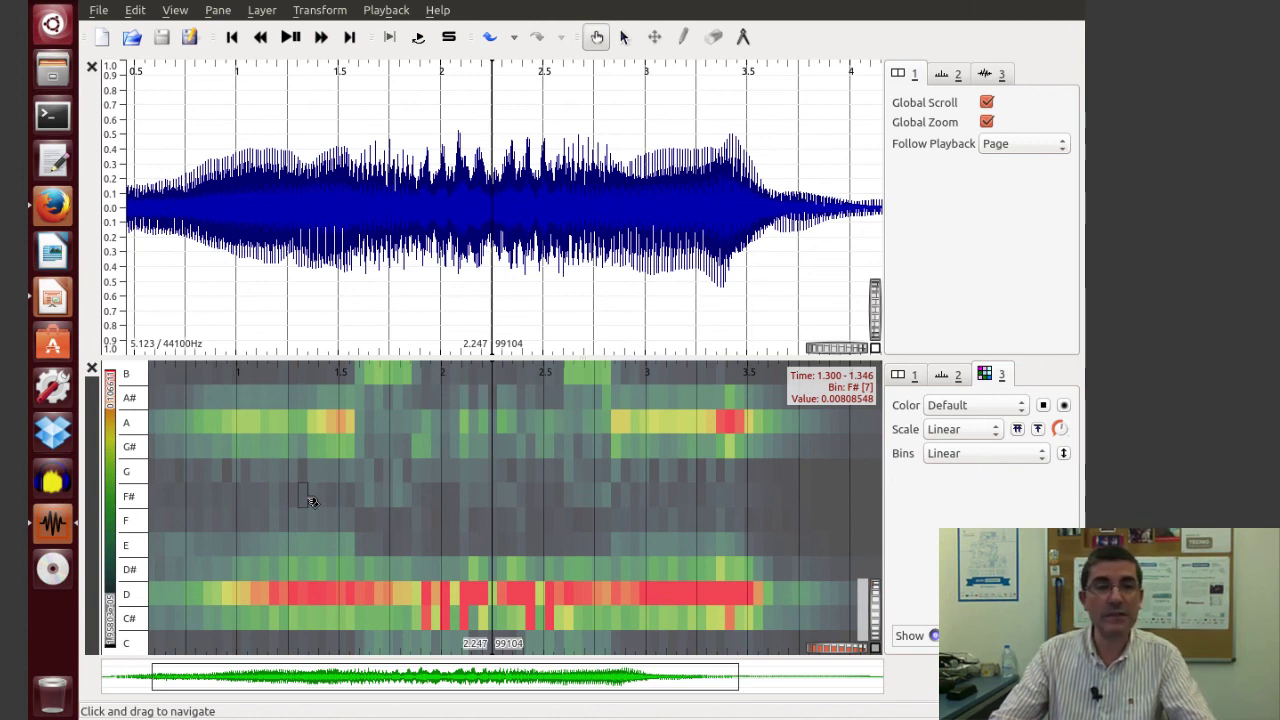
# - Bring the 9D1: Sound descriptors presentation to the front in Impress and open the Slide Show options
pyautogui.click(52, 297)
pyautogui.moveTo(336, 18)
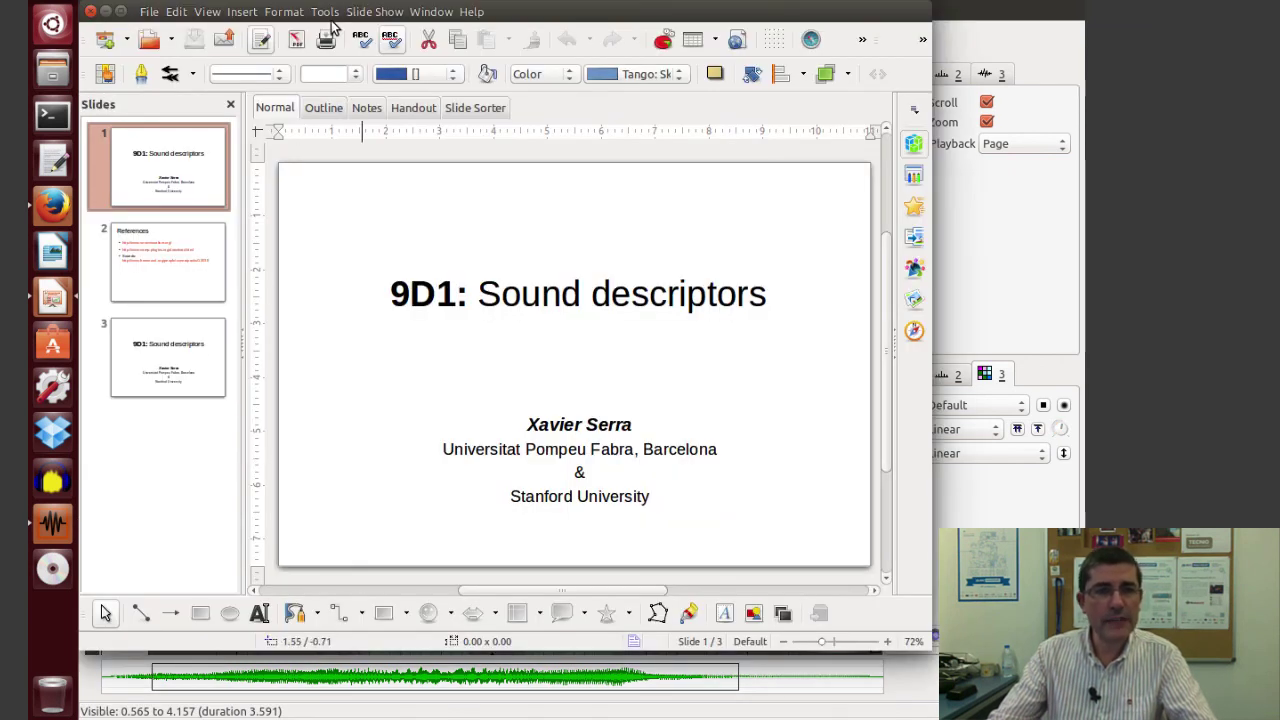
pyautogui.click(381, 15)
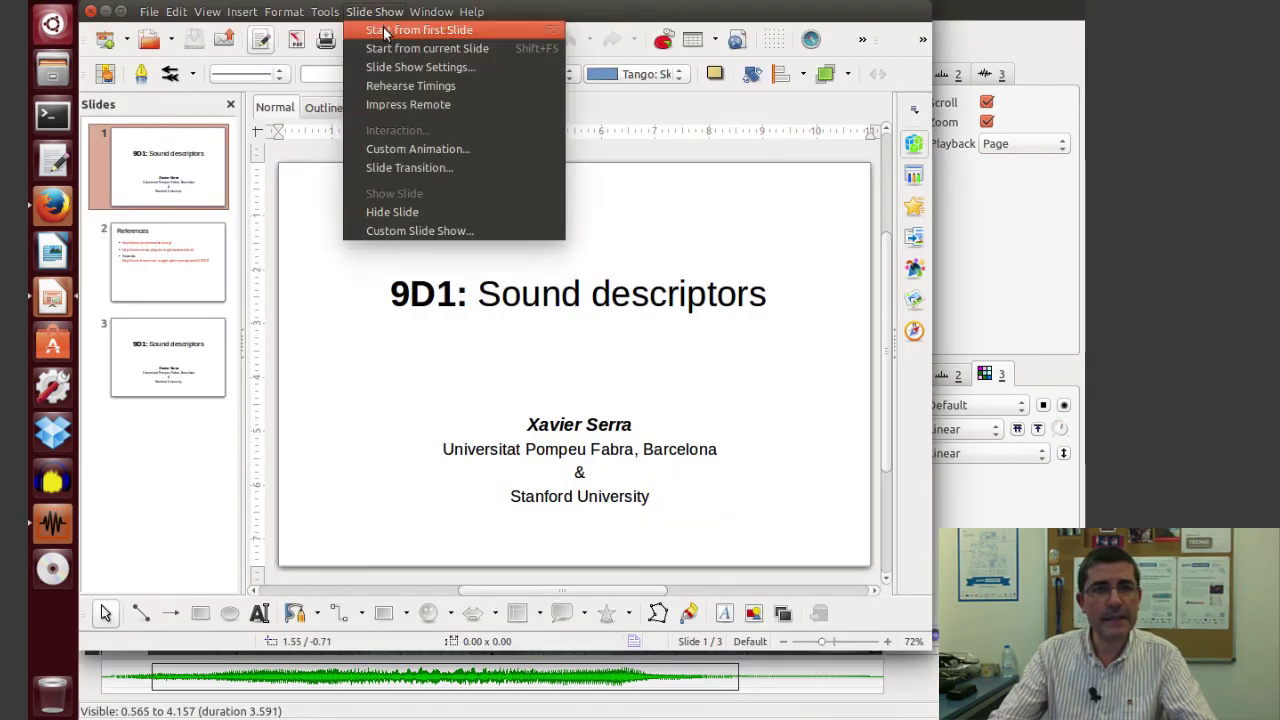